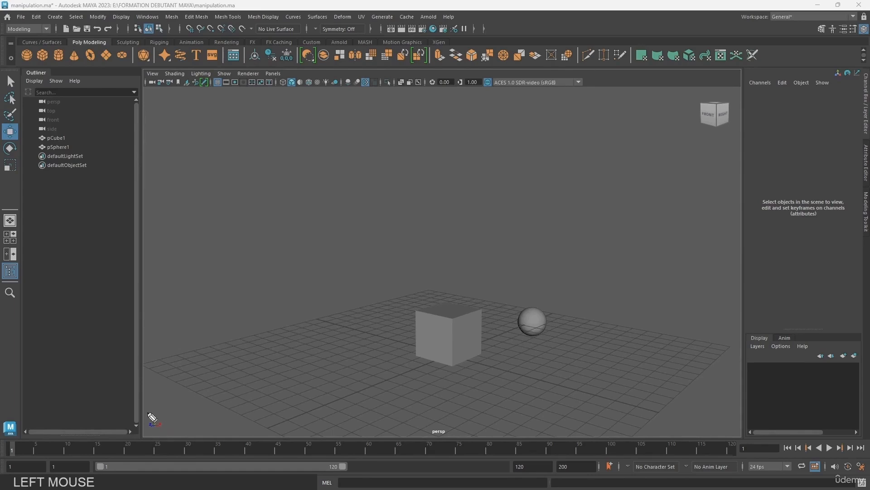
mouse_move(152, 415)
mouse_down()
mouse_move(146, 424)
mouse_move(150, 417)
mouse_up()
alt+drag(292, 339, 314, 327)
alt+right_drag(314, 328, 335, 330)
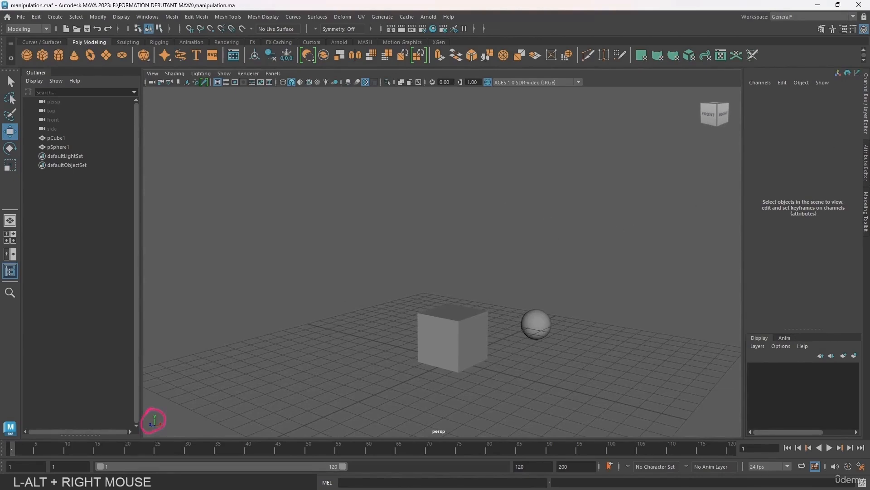
click(850, 194)
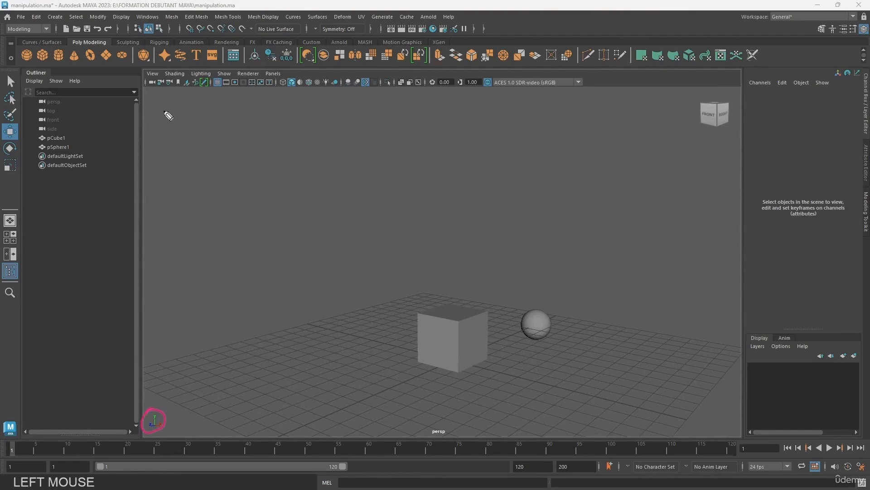
mouse_move(159, 98)
mouse_down()
mouse_move(153, 111)
mouse_move(194, 101)
mouse_move(185, 97)
mouse_move(180, 108)
mouse_move(194, 107)
mouse_up()
drag(424, 293, 501, 308)
drag(501, 302, 495, 308)
mouse_move(423, 293)
mouse_down()
mouse_move(373, 312)
mouse_move(349, 304)
mouse_move(350, 311)
mouse_up()
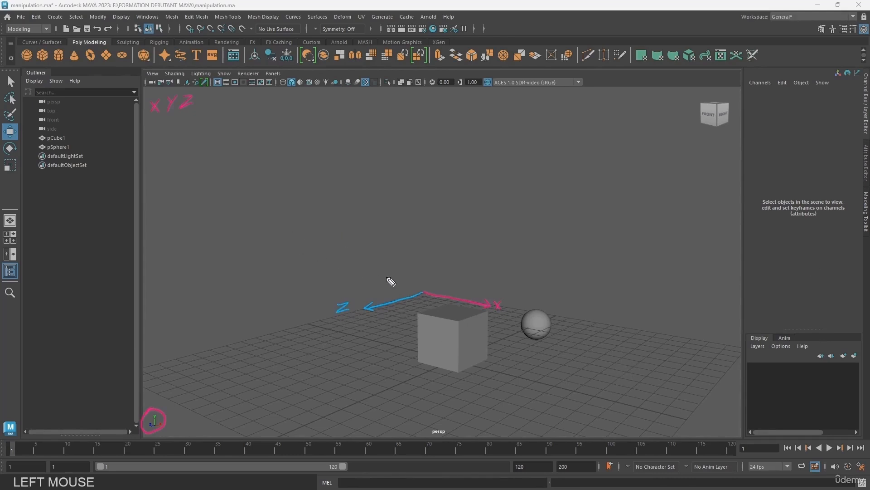
drag(423, 292, 424, 285)
mouse_move(423, 250)
mouse_down()
mouse_move(424, 295)
mouse_move(422, 238)
mouse_move(423, 258)
mouse_move(423, 233)
mouse_move(432, 218)
mouse_move(442, 221)
mouse_up()
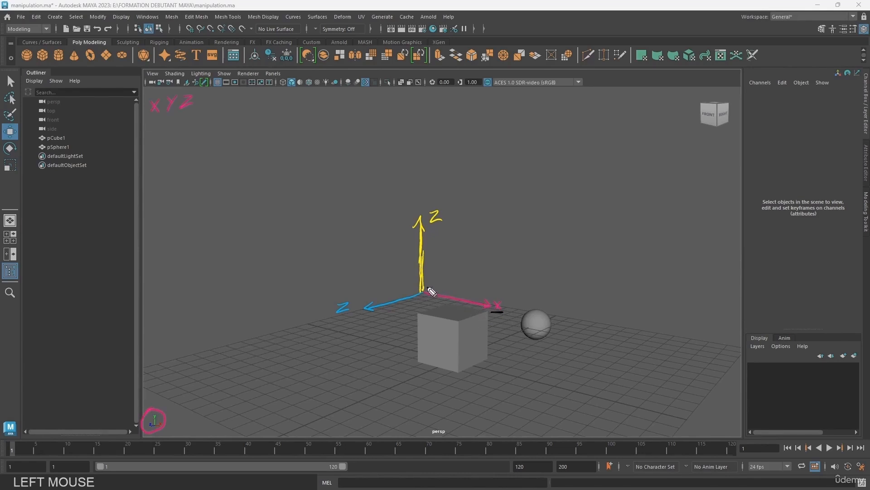
drag(421, 294, 382, 286)
key(ctrl+z)
key(ctrl+z)
click(439, 215)
drag(436, 208, 428, 226)
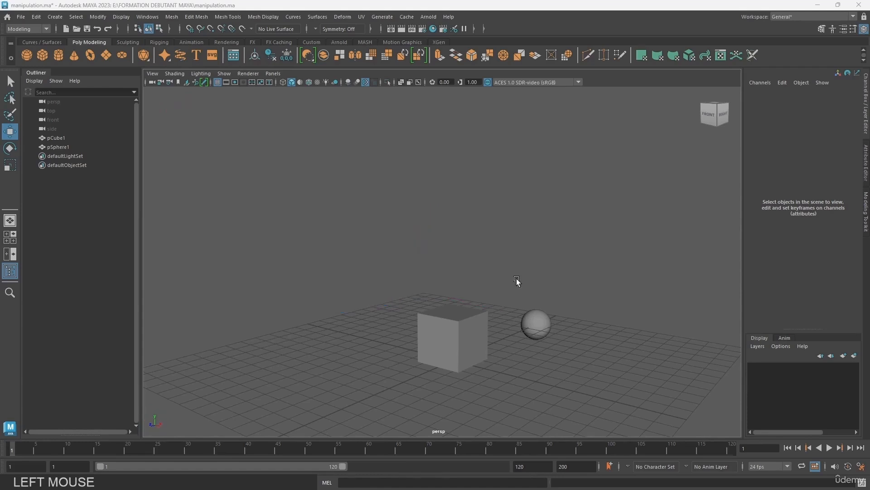
Select the cube in the perspective view
click(436, 319)
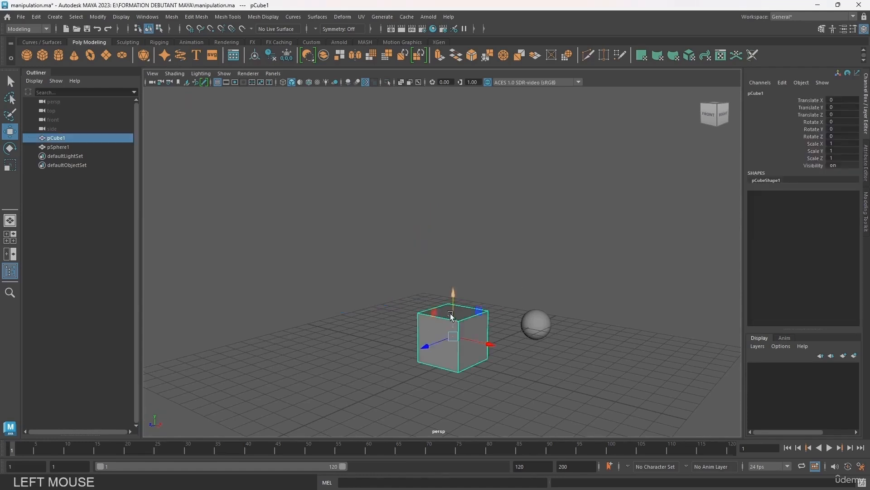
click(394, 317)
click(431, 324)
Try moving the cube about 1.6 units along the X axis, and undo the move
drag(483, 343, 504, 347)
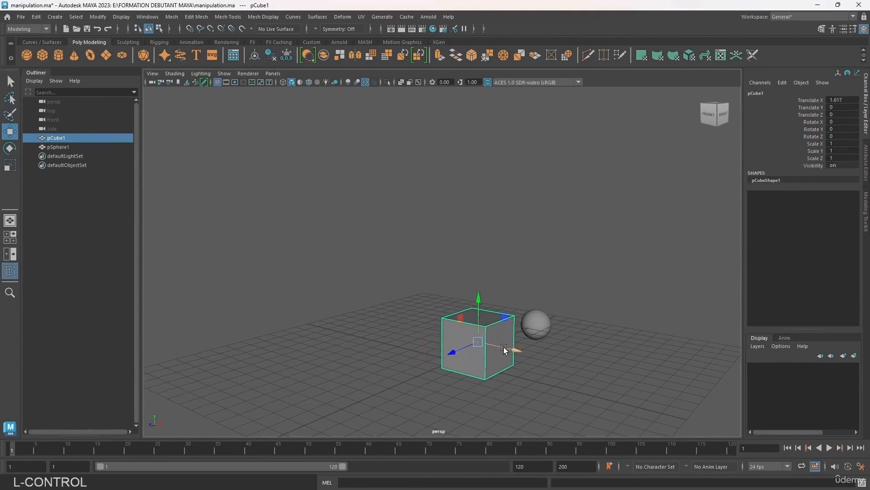
key(ctrl+z)
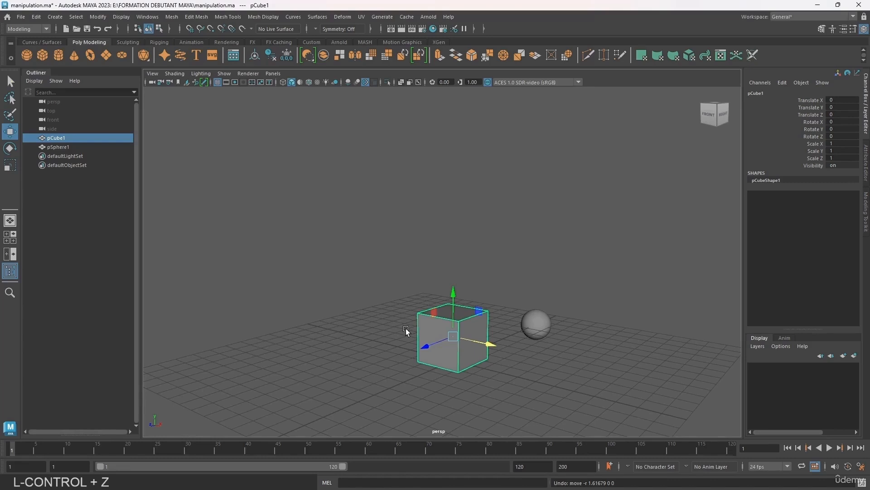
alt+drag(355, 307, 364, 306)
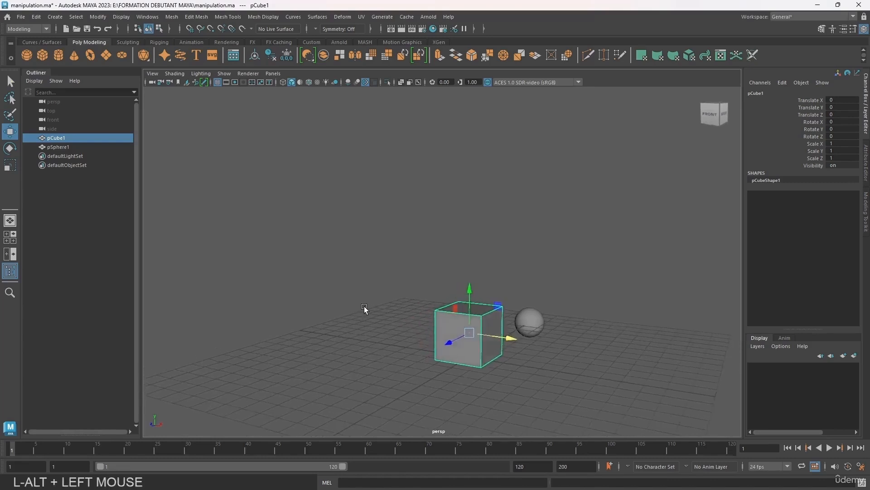
alt+middle_drag(364, 306, 359, 268)
mouse_move(359, 268)
alt+mouse_down()
mouse_move(350, 271)
mouse_move(358, 272)
alt+mouse_up()
alt+right_drag(358, 272, 359, 272)
alt+middle_drag(359, 272, 352, 254)
click(410, 268)
click(424, 294)
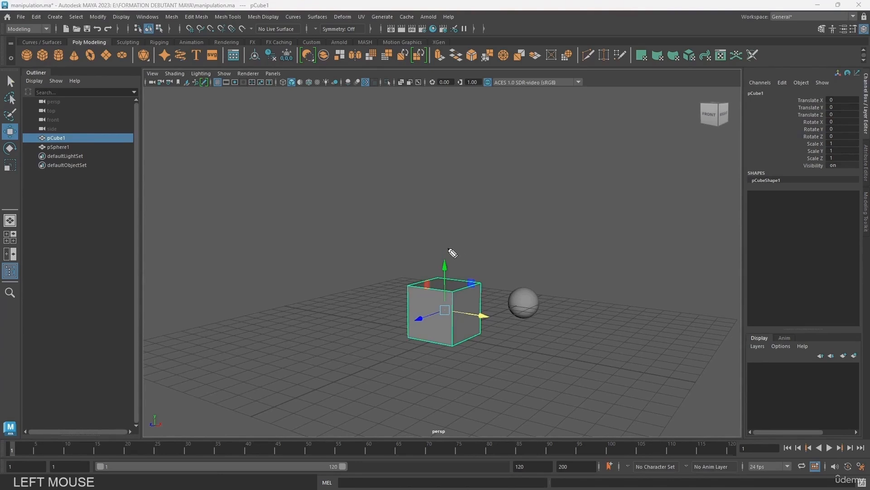
drag(449, 252, 455, 262)
mouse_move(495, 310)
mouse_down()
mouse_move(502, 317)
mouse_move(495, 319)
mouse_up()
drag(397, 317, 401, 323)
Try raising the cube along the Y axis several times, by about 7.3 and about 5.3 units among others, undoing each move
drag(446, 267, 431, 122)
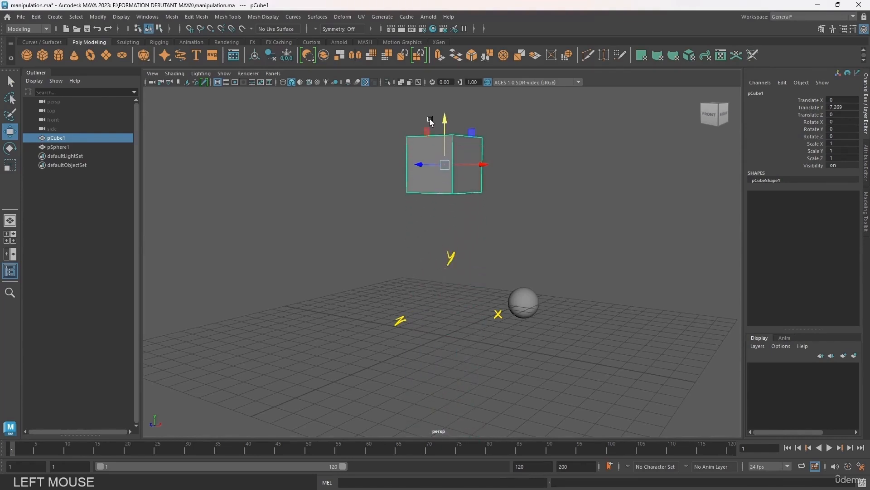
key(ctrl+z)
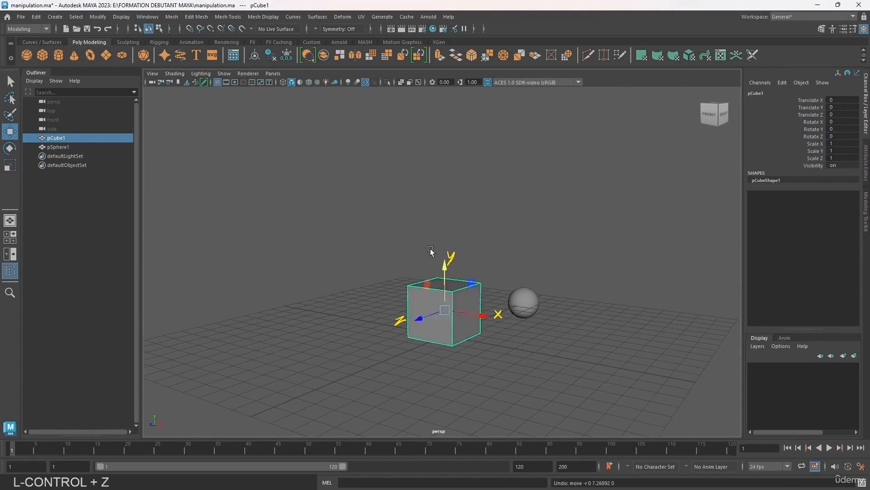
drag(446, 280, 450, 165)
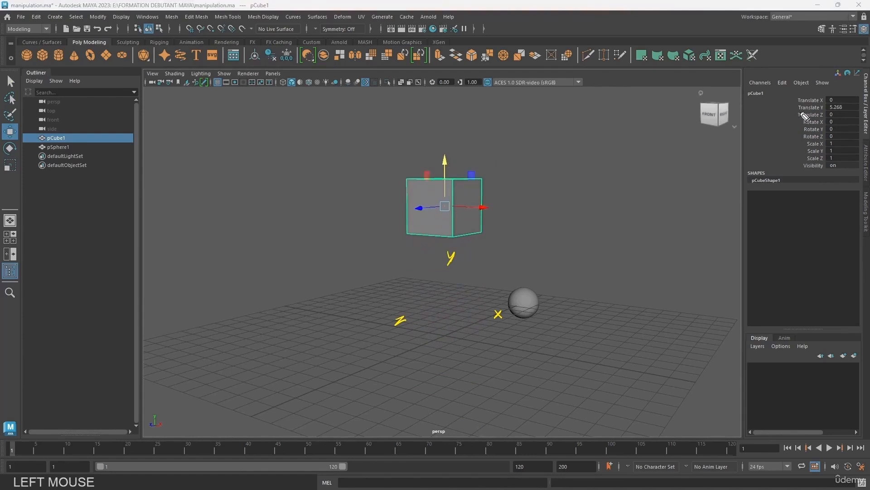
drag(794, 111, 825, 108)
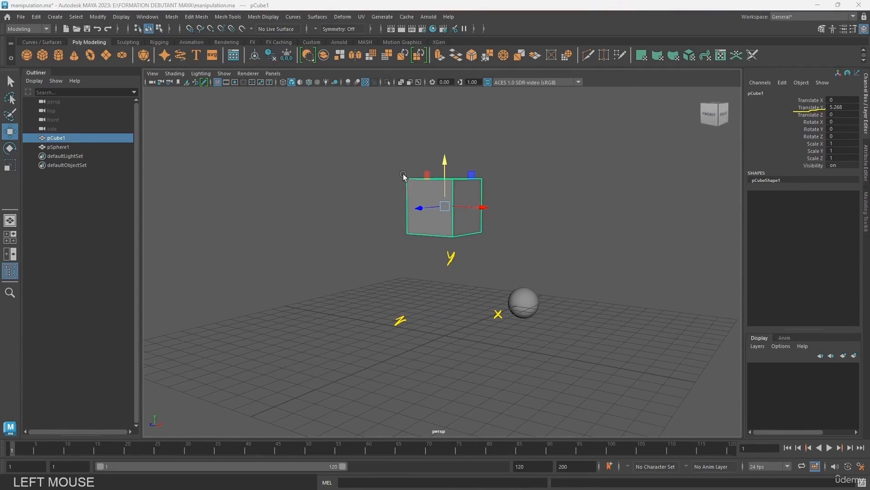
key(ctrl+z)
key(ctrl+z)
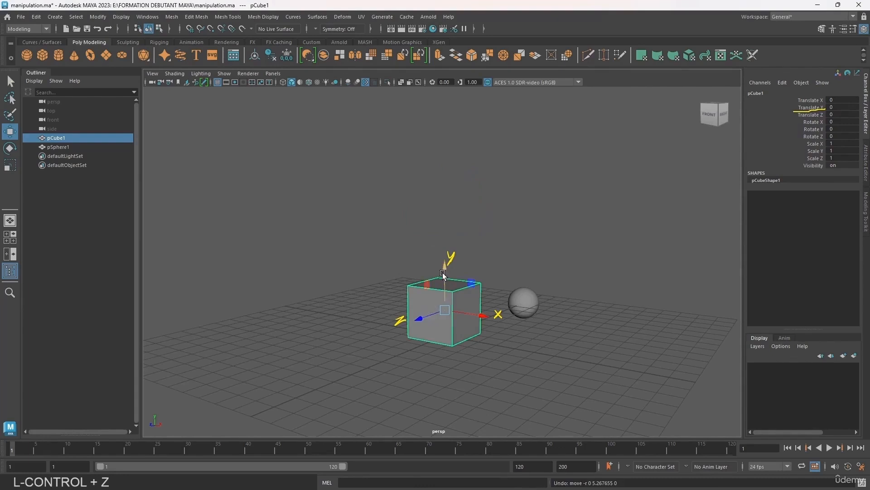
drag(443, 273, 478, 235)
key(ctrl+z)
drag(443, 266, 448, 132)
key(ctrl+z)
Slide the cube back and forth along the X axis between about 4.9 and -4.5, and undo the last two moves
drag(481, 318, 601, 345)
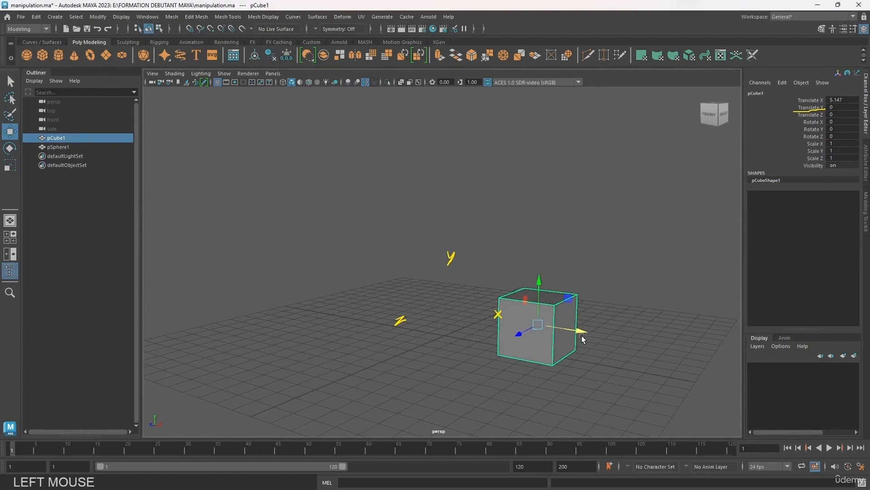
drag(582, 336, 623, 336)
drag(663, 344, 548, 345)
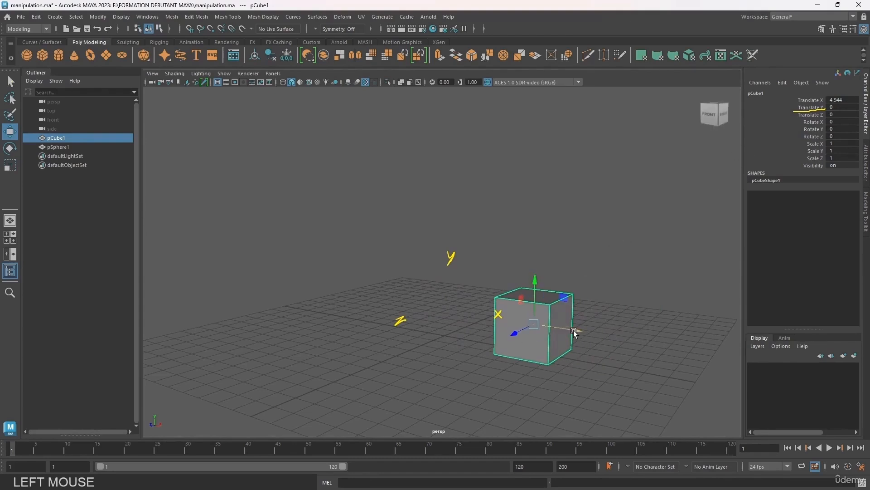
drag(573, 330, 413, 332)
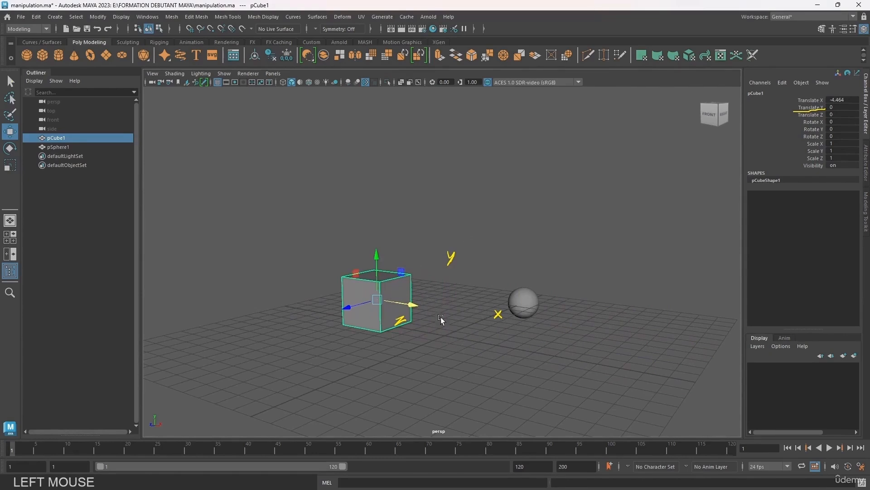
drag(412, 304, 482, 314)
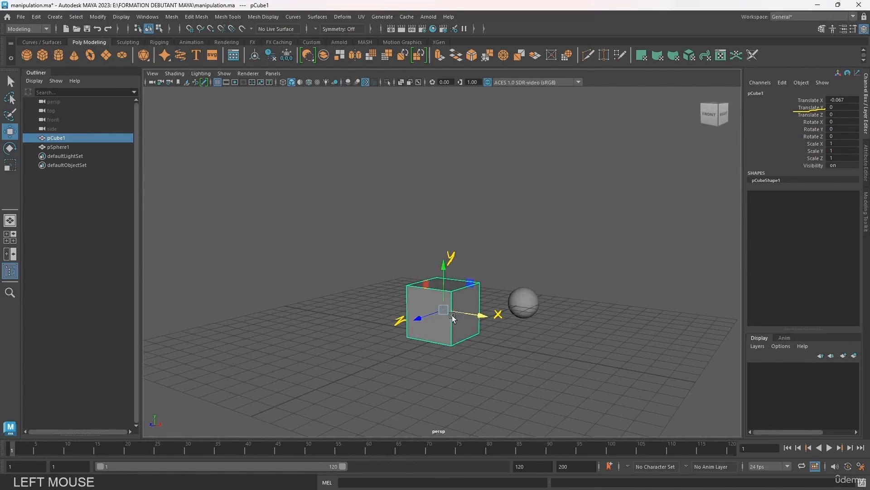
drag(453, 315, 452, 341)
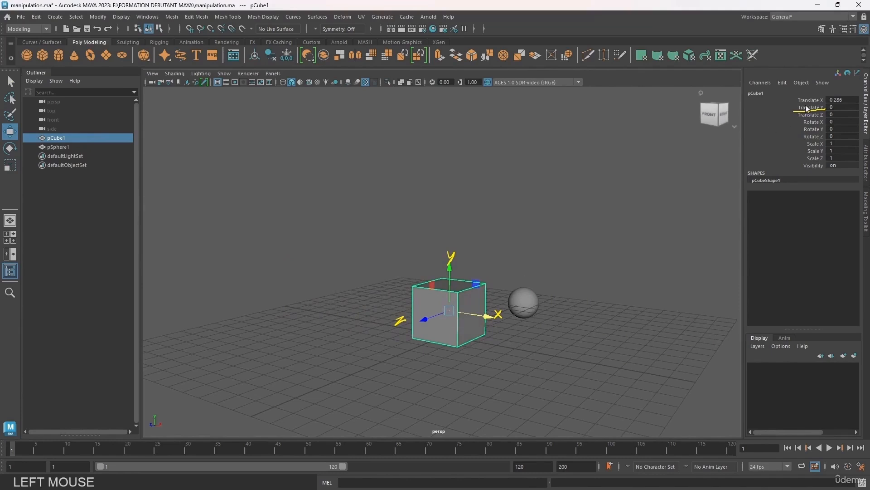
key(ctrl+z)
key(ctrl+z)
Set the cube's Translate X to 0
click(841, 100)
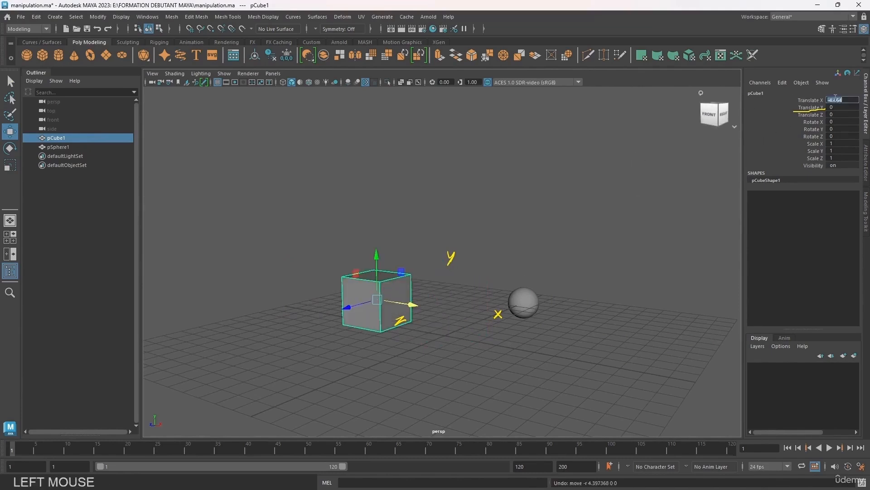
text(0)
key(Return)
click(429, 306)
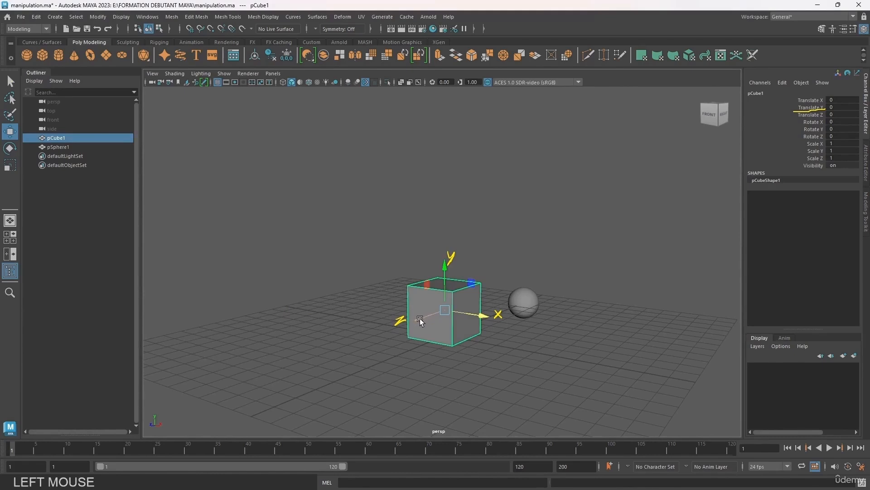
Try moving the cube to about -10.1 along Z and in both directions along X, undoing each move
drag(420, 321, 544, 335)
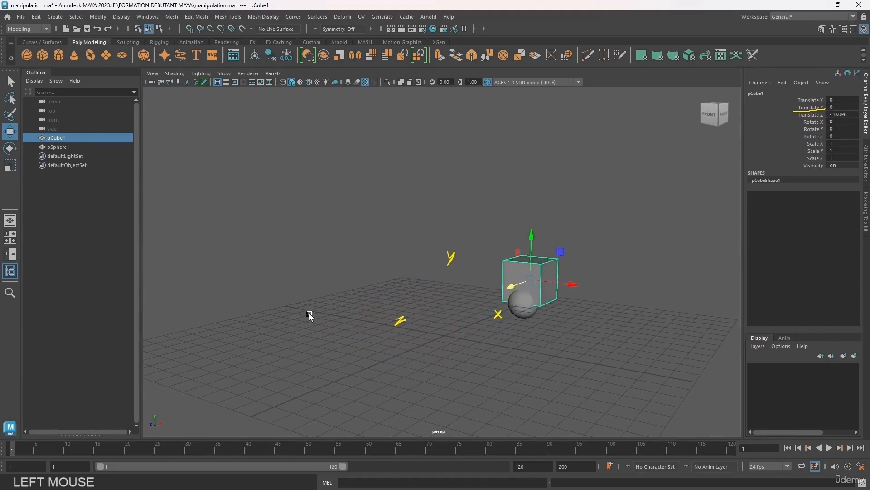
key(ctrl+z)
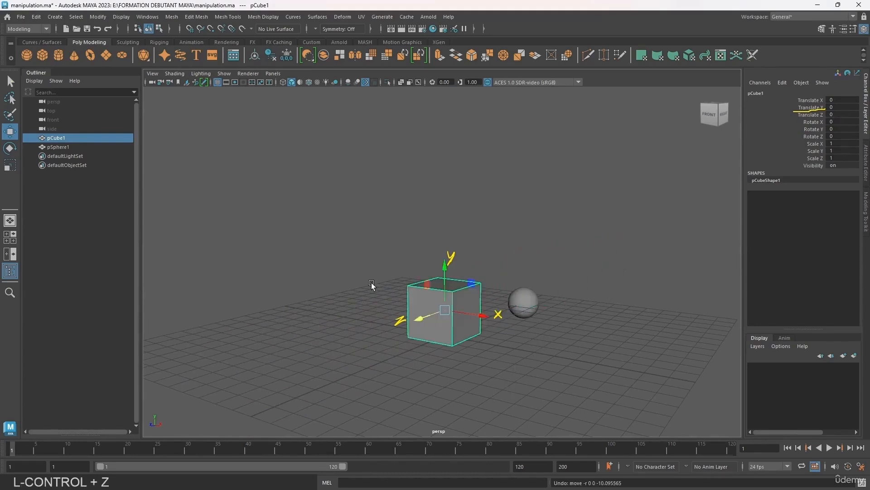
drag(458, 311, 617, 359)
key(ctrl+z)
drag(458, 313, 330, 301)
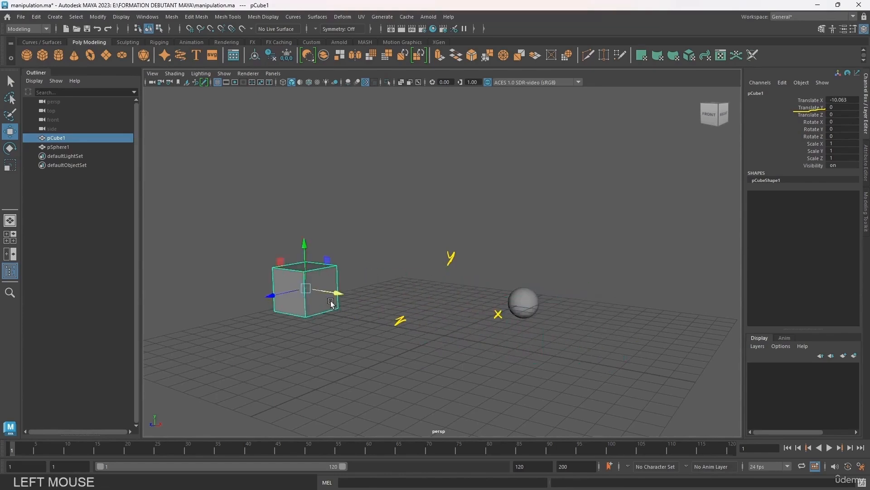
key(ctrl+z)
drag(463, 323, 683, 339)
key(ctrl+z)
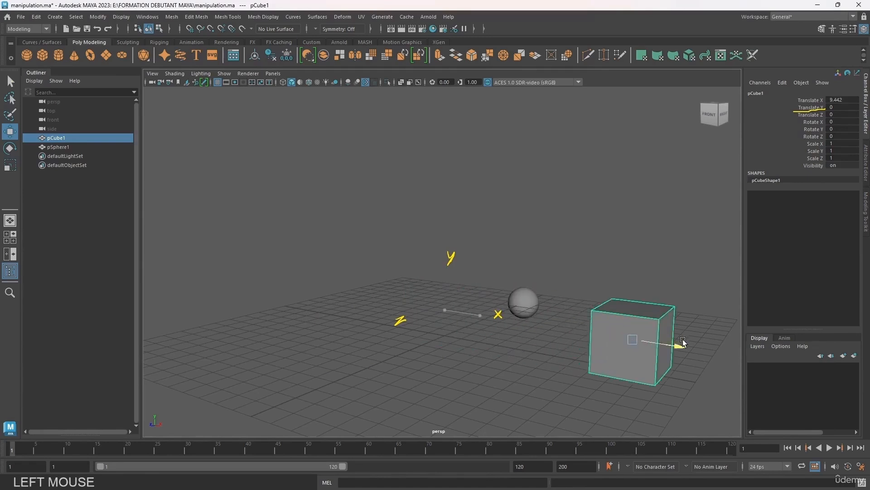
key(ctrl+z)
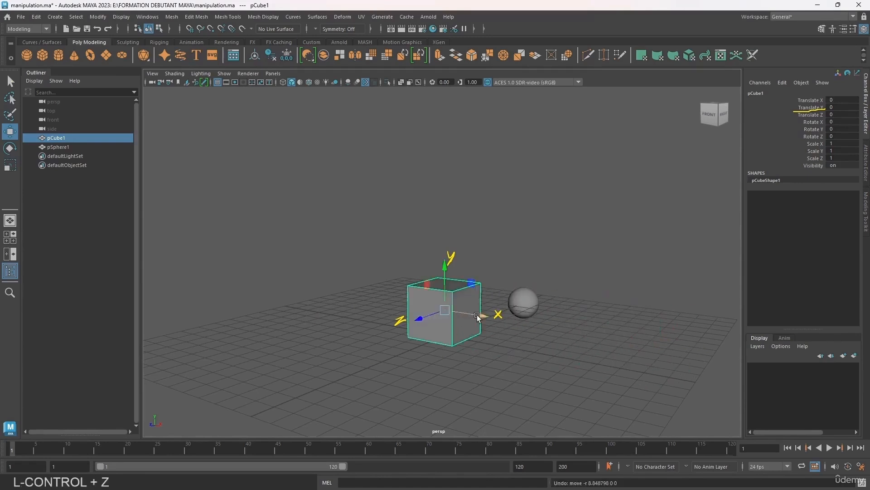
Move the cube along one axis at a time to about X 8.1, Y 7.6 and Z 8.9
drag(477, 314, 633, 342)
drag(603, 312, 606, 137)
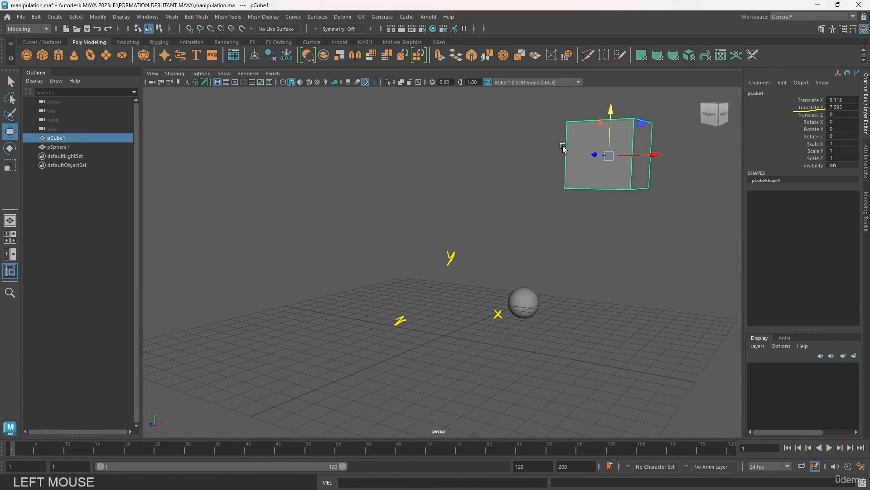
drag(596, 154, 480, 183)
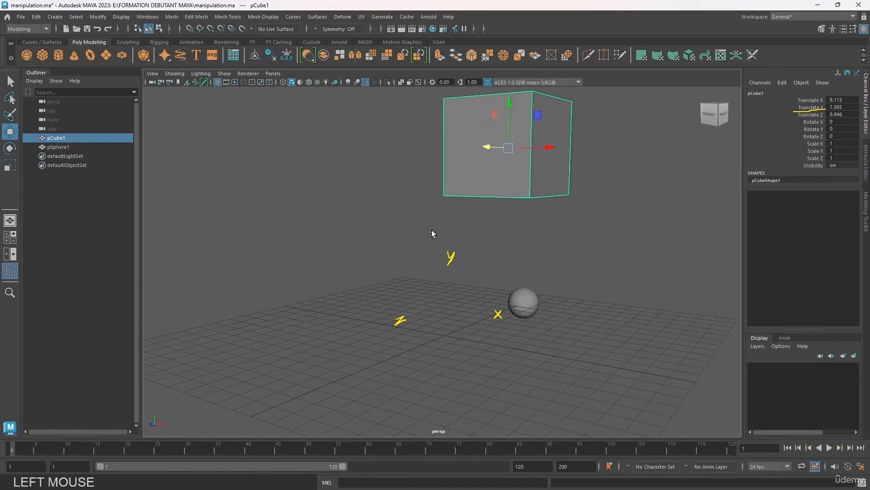
Bring the cube back close to the origin along its axes, at about X -0.1, Y -0.1 and Z -0.3
mouse_move(435, 233)
alt+right_down()
mouse_move(554, 250)
mouse_move(434, 246)
alt+right_up()
alt+drag(434, 246, 459, 294)
alt+right_drag(459, 293, 452, 300)
alt+middle_drag(452, 300, 435, 309)
alt+drag(435, 309, 512, 272)
alt+right_drag(521, 276, 480, 289)
alt+drag(476, 290, 337, 282)
drag(394, 202, 394, 251)
drag(358, 283, 391, 275)
mouse_move(416, 244)
mouse_down()
mouse_move(426, 209)
mouse_move(420, 174)
mouse_move(417, 243)
mouse_up()
drag(399, 275, 442, 266)
Move the cube along its single axes to about X -3.1, Y 7.0 and Z 14.6
alt+right_drag(442, 266, 612, 285)
alt+drag(612, 286, 529, 307)
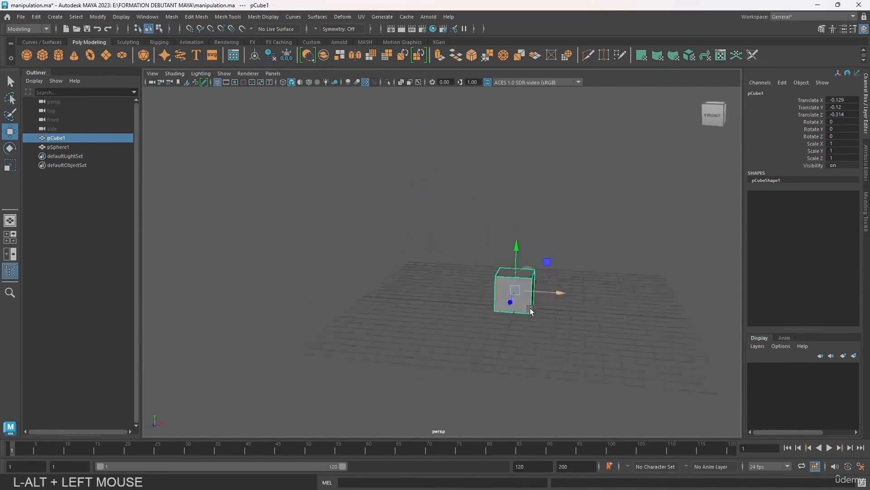
alt+middle_drag(529, 307, 364, 315)
alt+drag(365, 315, 537, 299)
drag(500, 257, 508, 154)
drag(515, 209, 402, 216)
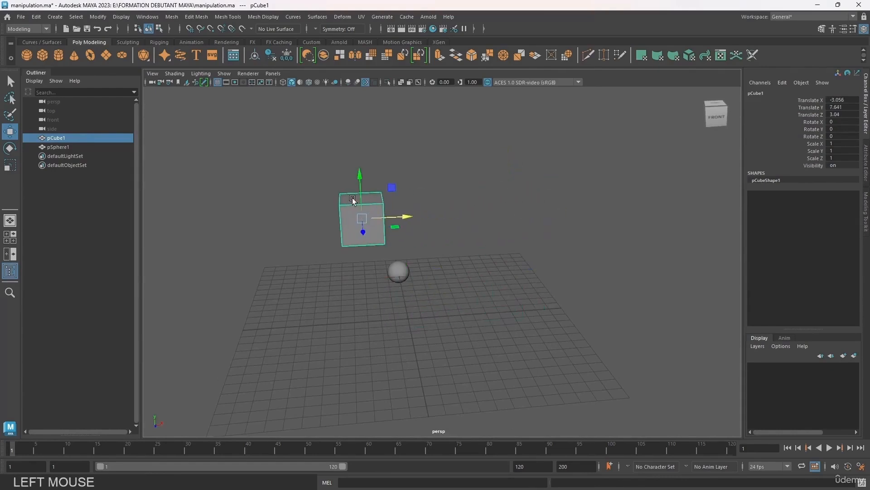
drag(354, 193, 369, 324)
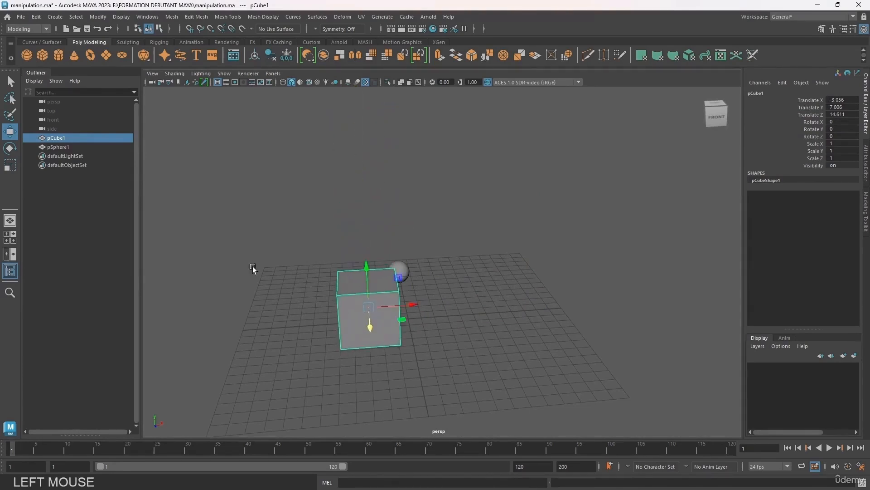
Move the cube freely on several axes at once using the Move manipulator's centre, to about X 0.3 and Z 3.1
alt+drag(252, 267, 306, 273)
alt+middle_drag(306, 274, 297, 246)
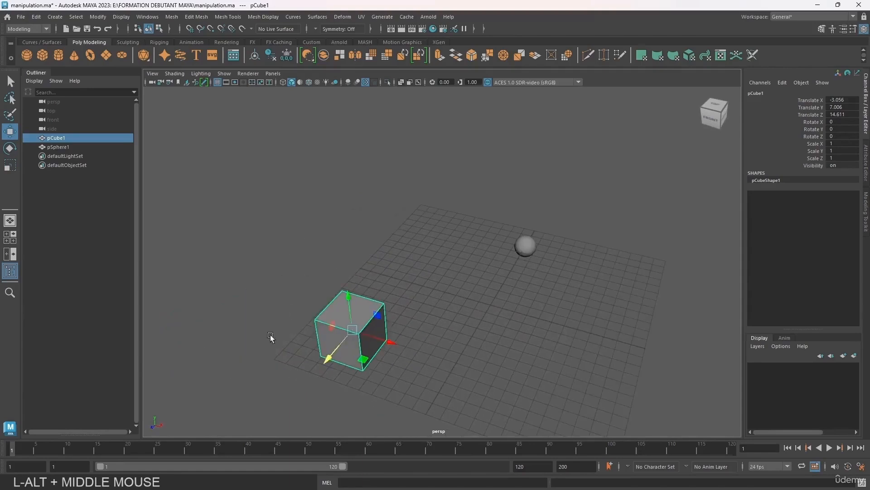
alt+drag(340, 245, 293, 271)
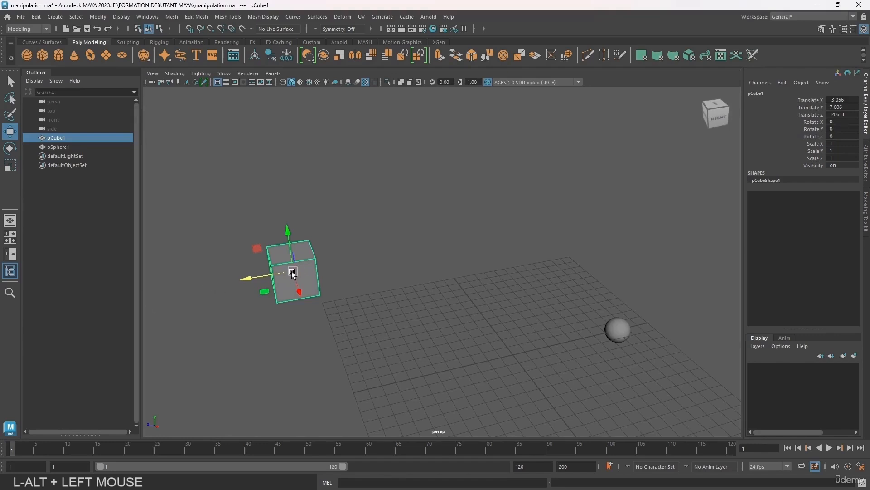
drag(292, 273, 481, 245)
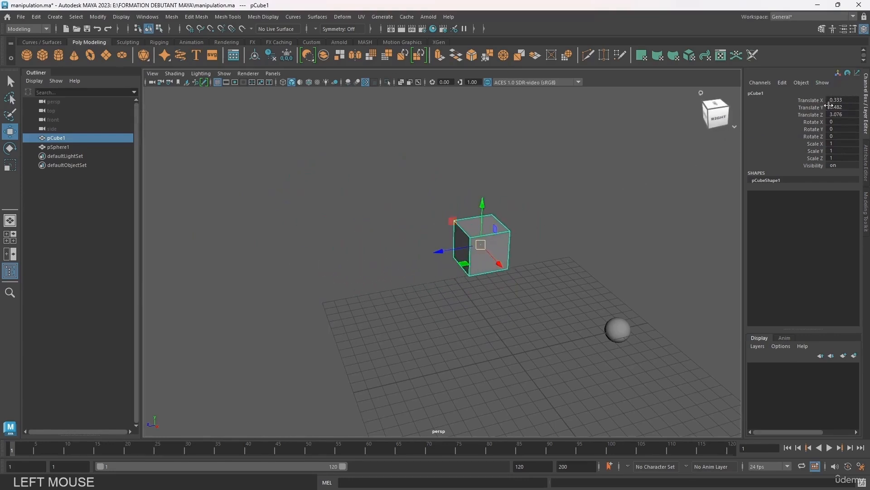
Move the cube freely across the grid to about X 2.7, Y 0.9 and Z 2.0
drag(477, 246, 504, 306)
alt+right_drag(505, 306, 437, 285)
alt+drag(437, 286, 501, 263)
click(476, 260)
click(513, 305)
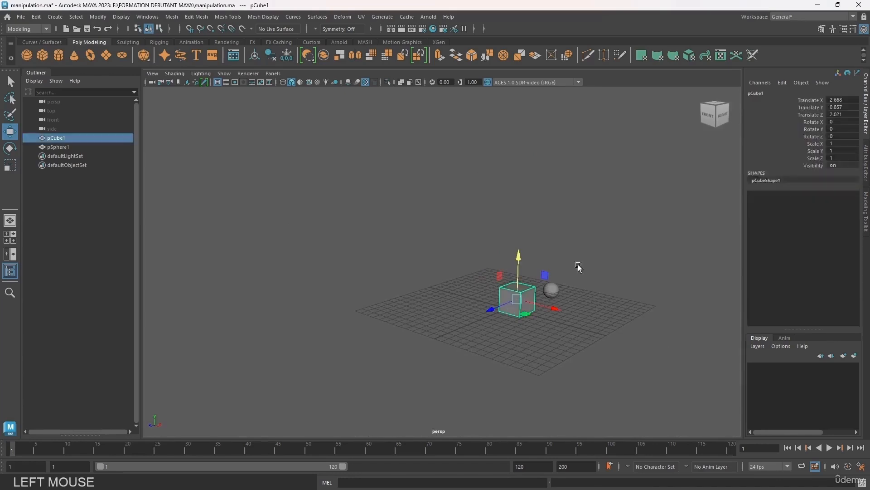
Set the cube's Translate X, Y and Z to 0 together and keep the cube selected
drag(835, 100, 836, 114)
text(0)
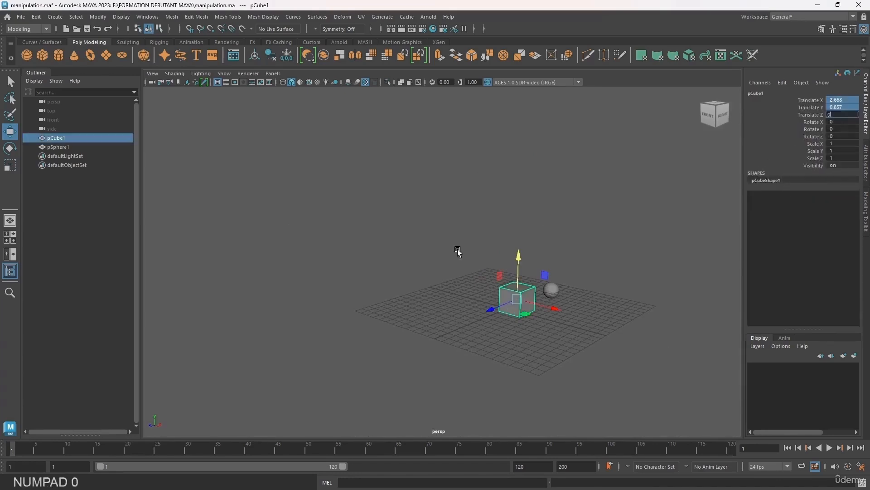
key(Return)
click(426, 303)
click(502, 284)
key(f)
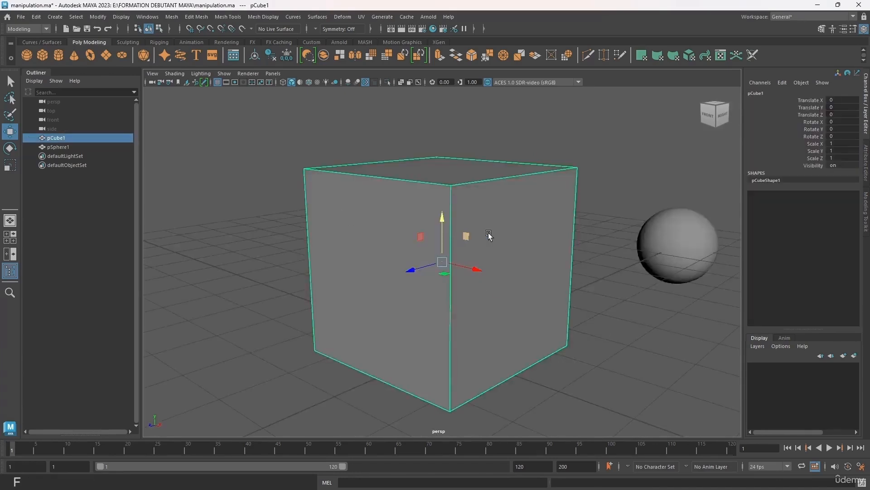
alt+right_drag(488, 233, 323, 205)
click(323, 204)
alt+drag(323, 205, 268, 252)
click(452, 266)
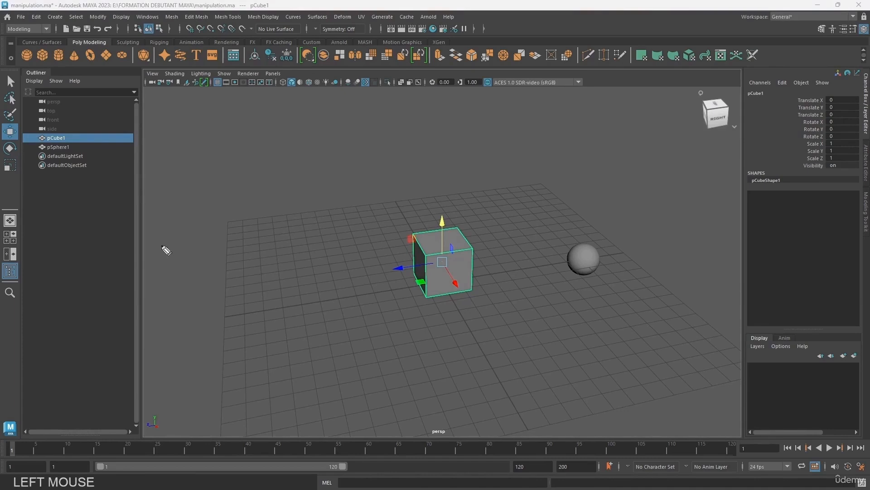
Handwrite the yellow notes Move, Rotate and scale over the viewport, with a three-arrow symbol beside Move
mouse_move(153, 105)
mouse_down()
mouse_move(165, 111)
mouse_move(209, 90)
mouse_up()
drag(207, 93, 218, 107)
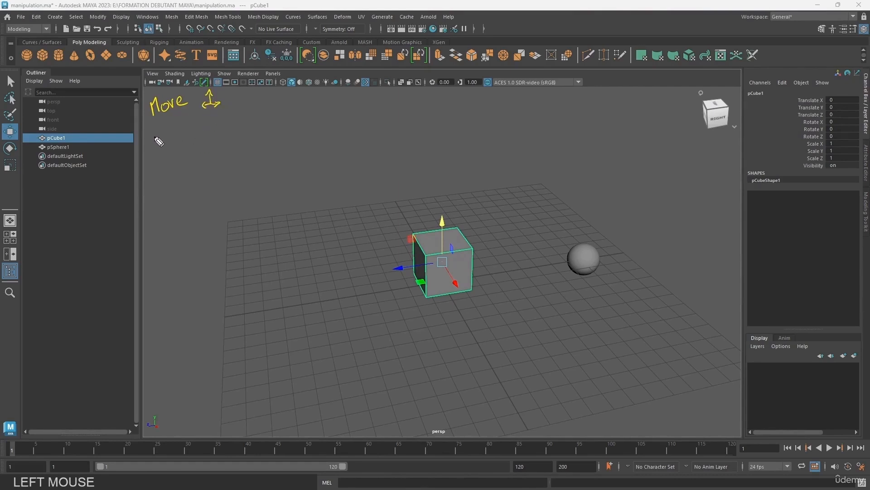
drag(159, 141, 206, 136)
mouse_move(162, 163)
mouse_down()
mouse_move(154, 173)
mouse_move(181, 158)
mouse_move(194, 170)
mouse_up()
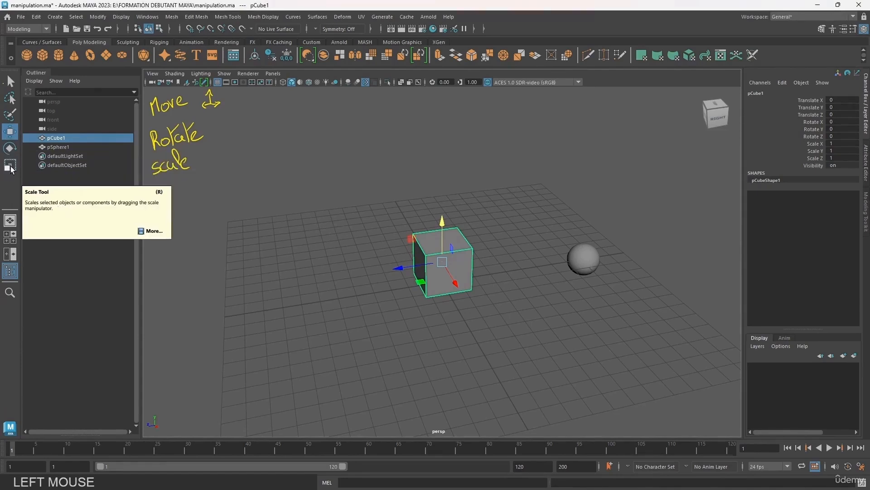
Activate the Rotate and Scale tools in turn, sketch each manipulator's symbol beside its note, and return to the Move tool
click(10, 149)
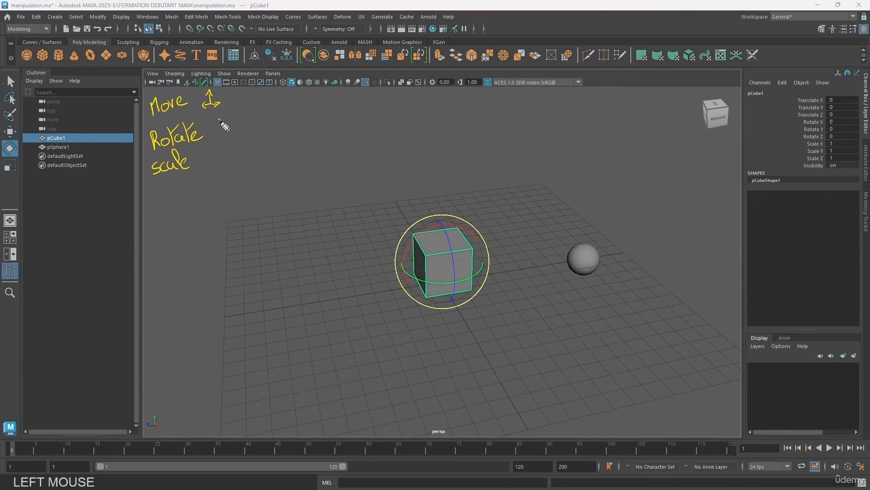
mouse_move(218, 121)
mouse_down()
mouse_move(219, 140)
mouse_move(234, 130)
mouse_move(226, 137)
mouse_move(232, 130)
mouse_move(218, 117)
mouse_move(207, 134)
mouse_move(221, 140)
mouse_up()
drag(231, 126, 232, 134)
click(10, 165)
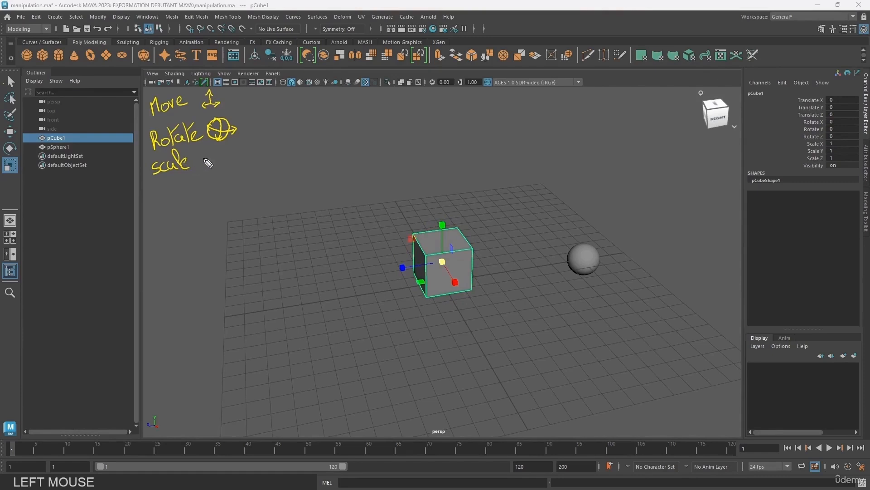
mouse_move(219, 152)
mouse_down()
mouse_move(218, 166)
mouse_move(232, 166)
mouse_move(221, 154)
mouse_move(238, 167)
mouse_move(230, 160)
mouse_move(203, 168)
mouse_move(209, 161)
mouse_up()
click(10, 131)
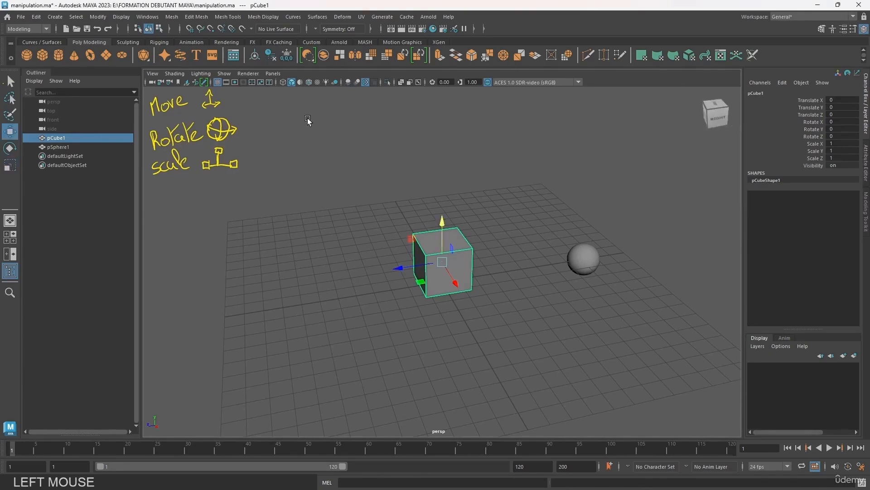
Alternate the cube's manipulator between Move, Scale and Rotate, and set a keyframe on all its channels at frame 1
key(w)
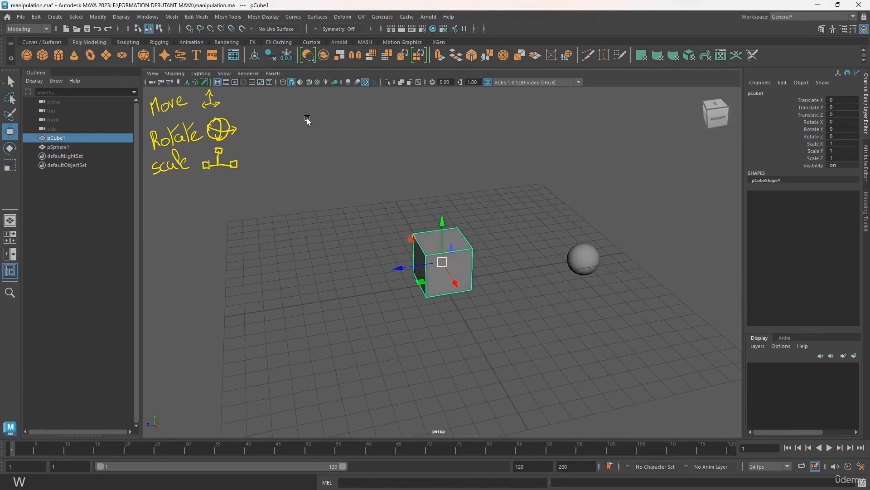
key(r)
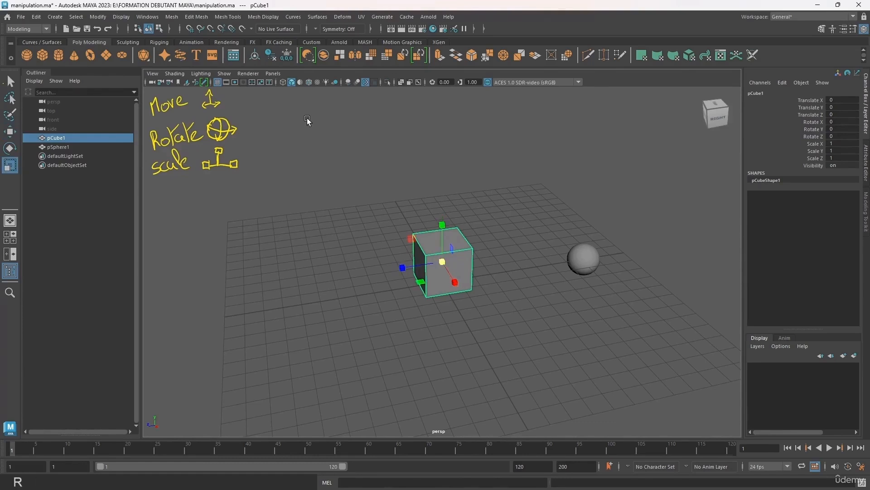
key(s)
key(e)
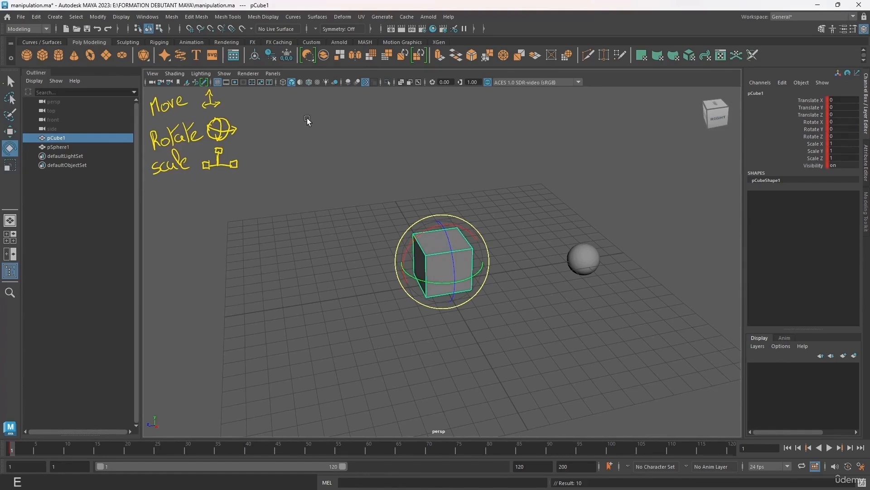
key(w)
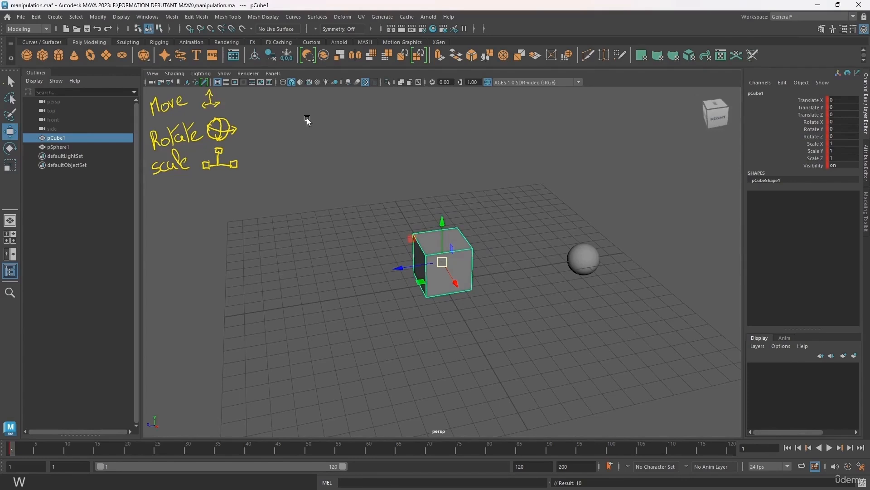
key(r)
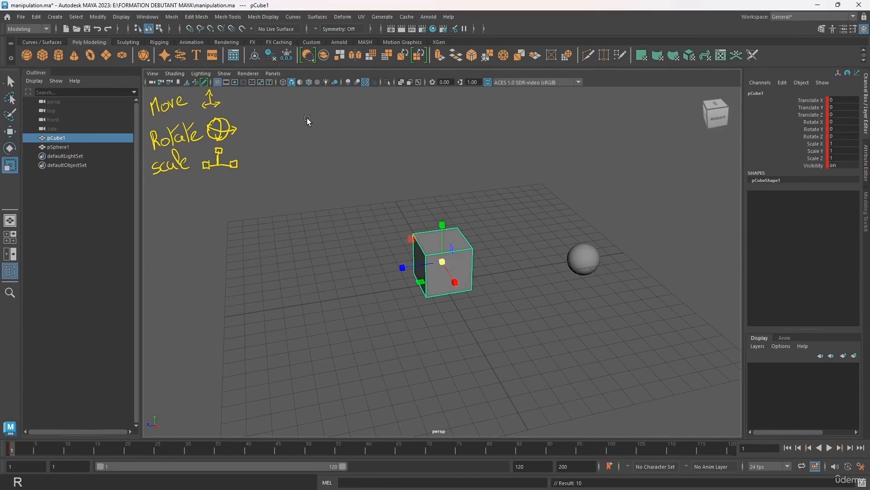
key(e)
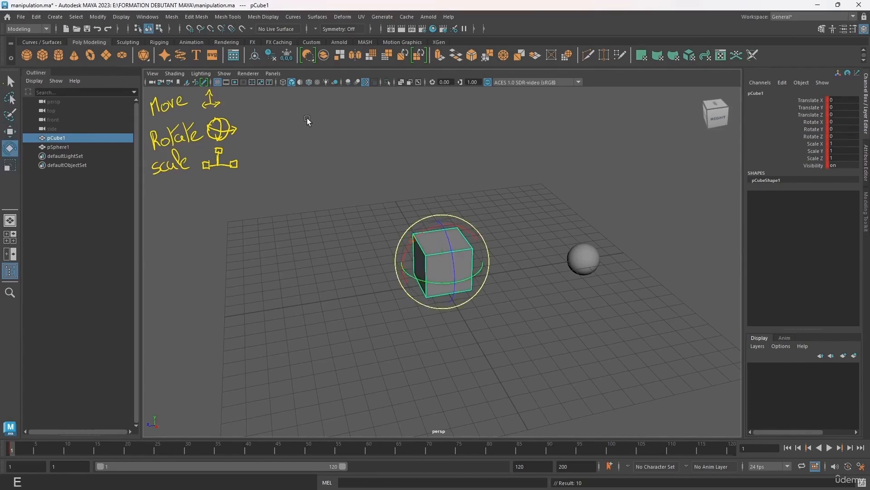
Handwrite the pink letters W, E and R beside the Move, Rotate and scale notes respectively
click(220, 176)
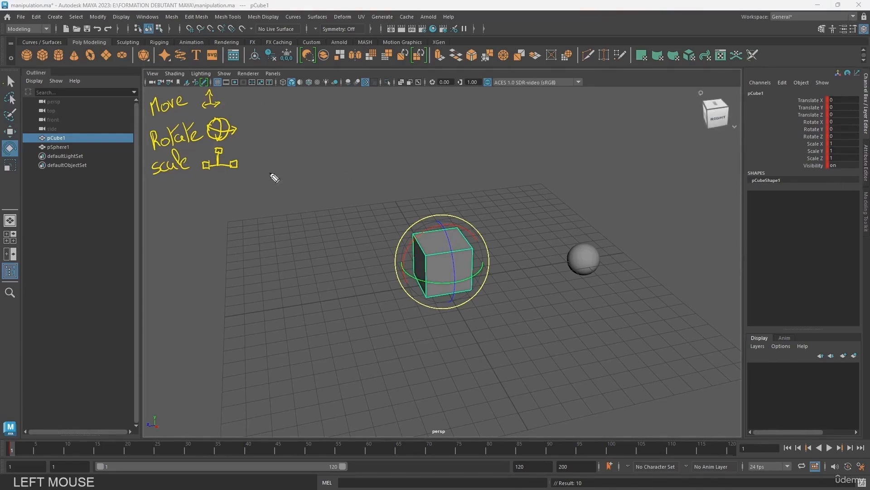
mouse_move(241, 96)
mouse_down()
mouse_move(245, 106)
mouse_move(249, 95)
mouse_move(262, 98)
mouse_move(249, 123)
mouse_move(257, 127)
mouse_up()
mouse_move(247, 146)
mouse_down()
mouse_move(248, 157)
mouse_move(258, 157)
mouse_up()
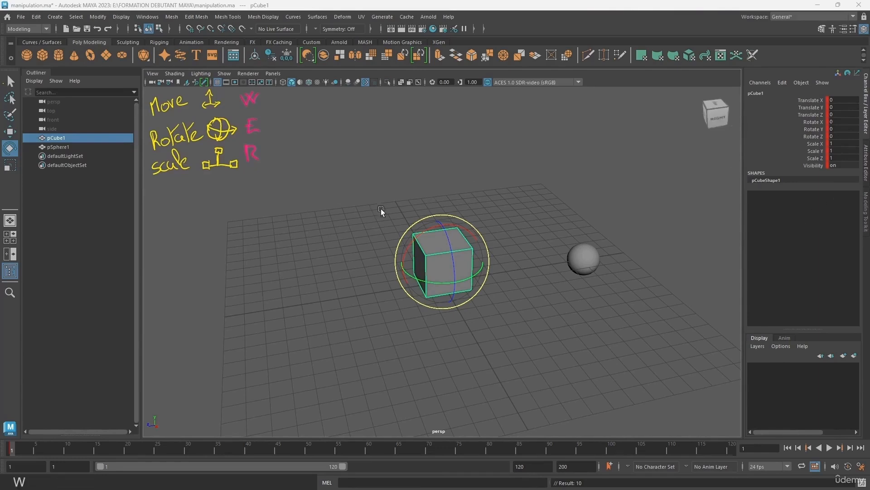
Demonstrate rapid switching between the Move, Rotate and Scale tools on the cube, ending with the Move tool
click(352, 223)
key(w)
key(r)
key(e)
click(441, 234)
key(r)
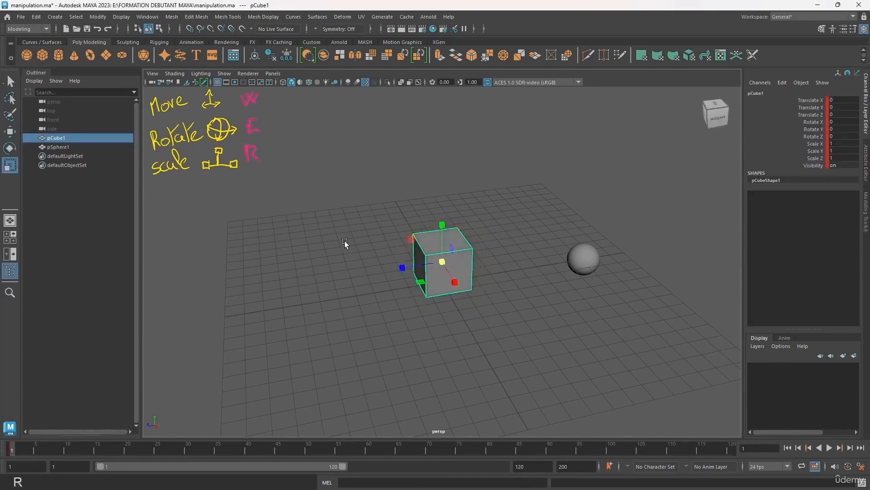
key(e)
key(r)
key(e)
key(w)
key(r)
key(w)
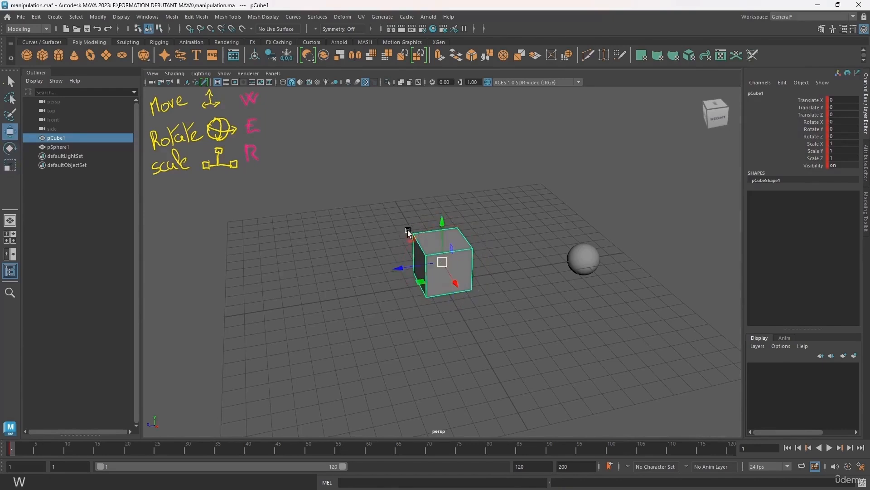
key(r)
key(e)
key(r)
key(e)
key(w)
key(r)
key(w)
key(e)
key(w)
click(321, 285)
click(448, 272)
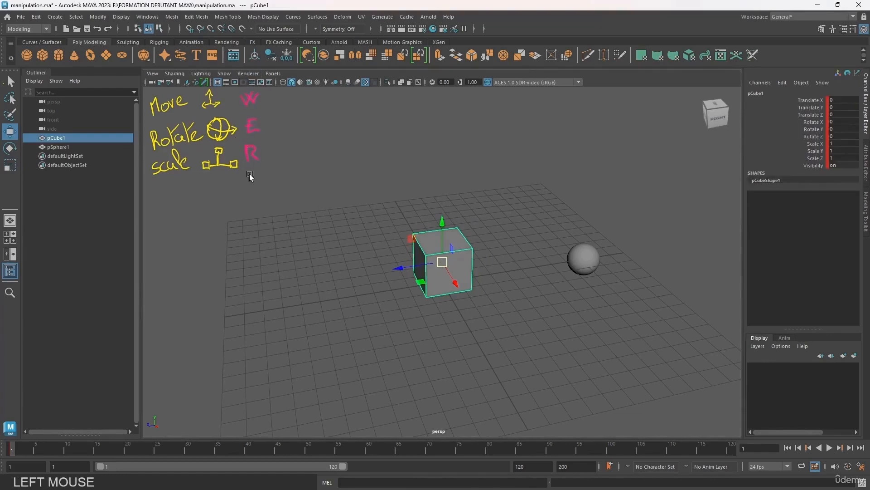
Reselect the cube and cycle through the Move, Rotate and Scale manipulators in varying order, ending with the Scale tool
click(342, 217)
click(452, 270)
key(w)
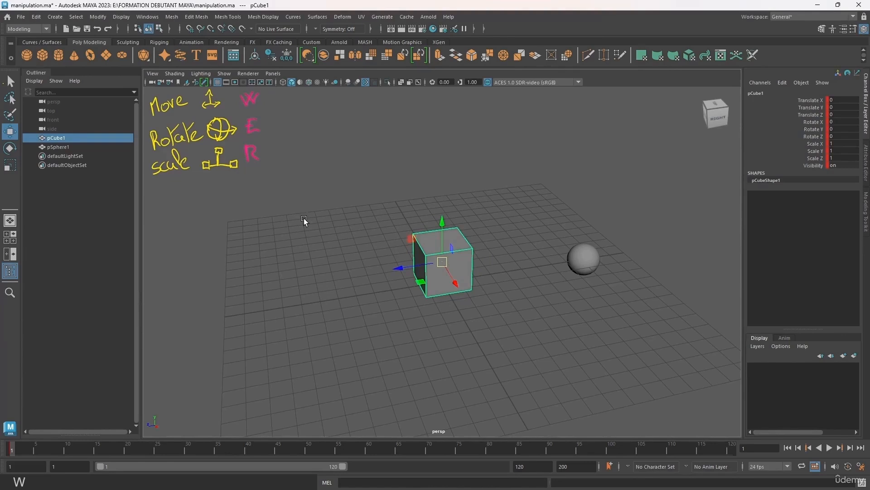
key(e)
key(r)
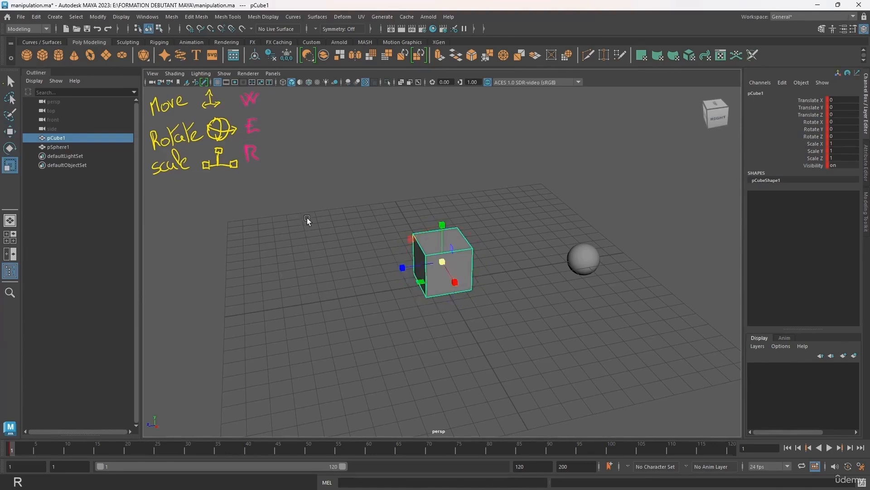
key(e)
key(w)
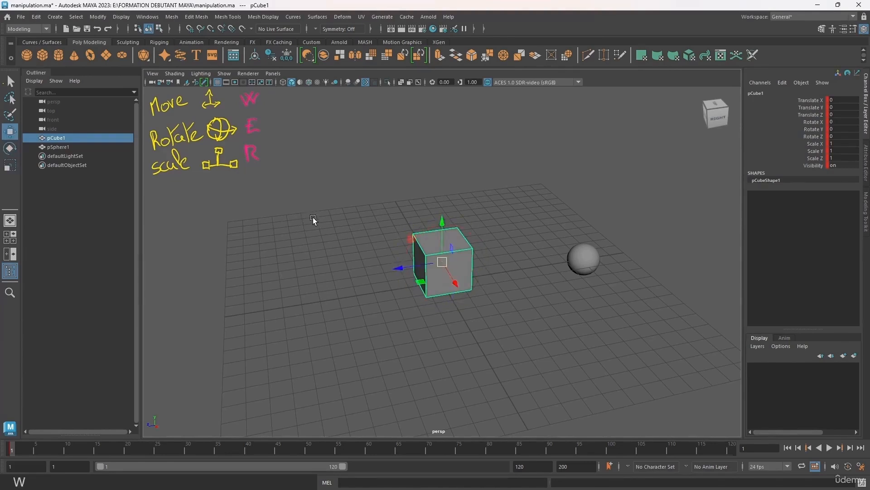
key(r)
key(e)
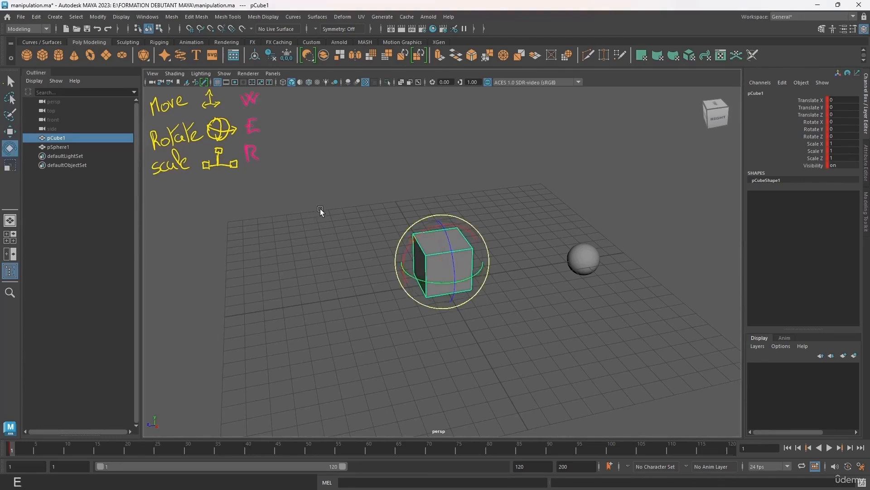
key(w)
key(r)
key(e)
key(w)
key(r)
Deselect and reselect the cube twice, and activate the Move tool on it
click(333, 216)
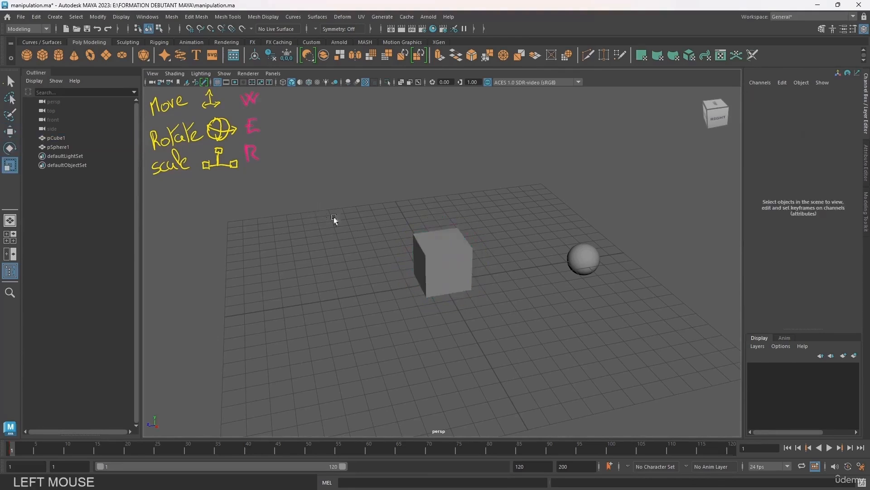
click(431, 249)
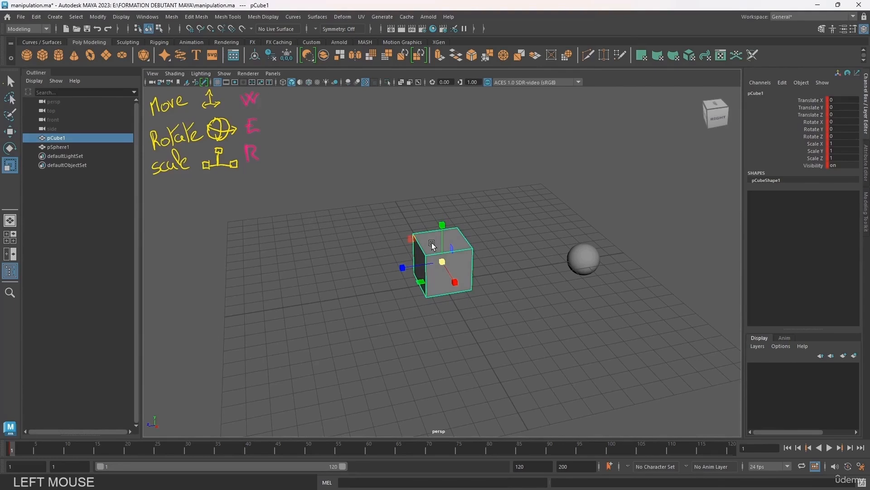
click(475, 274)
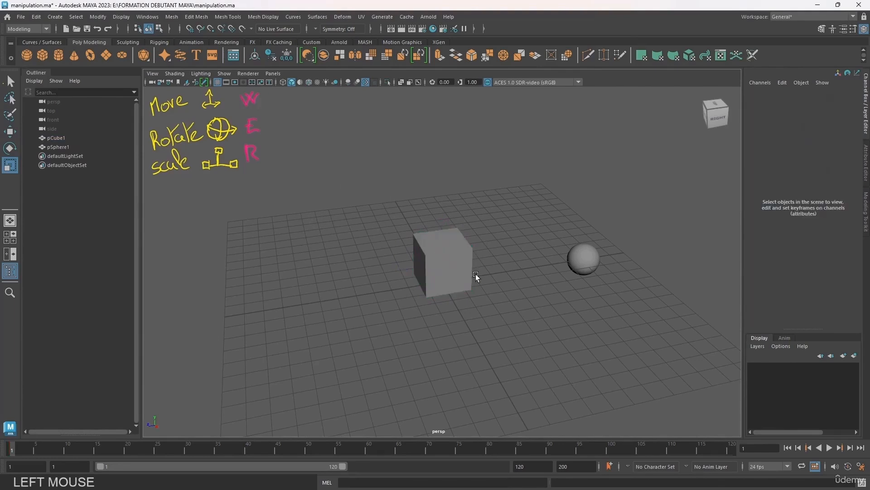
click(447, 261)
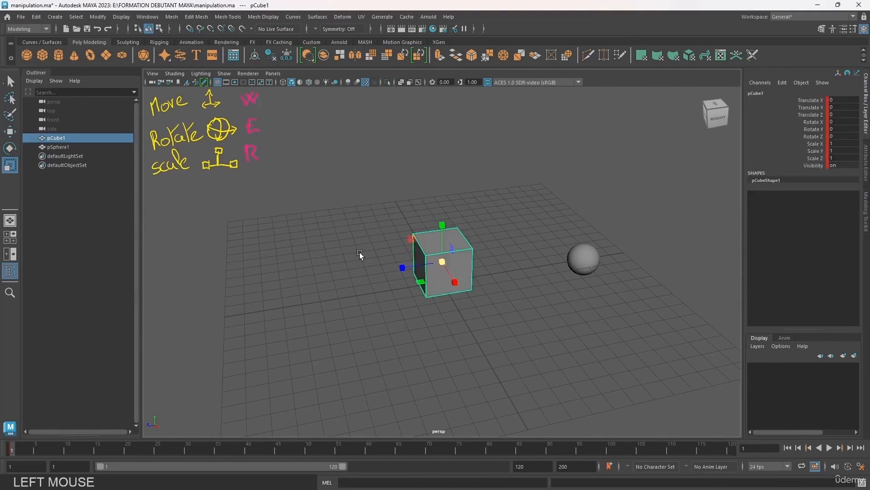
key(w)
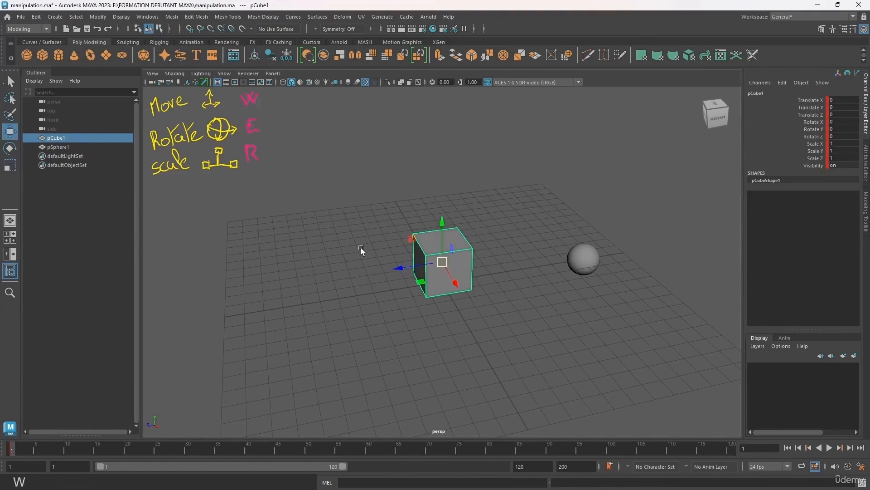
Deselect and reselect the cube, and compare its Rotate, Scale and Move manipulators, finishing on the Move tool
click(361, 248)
click(430, 262)
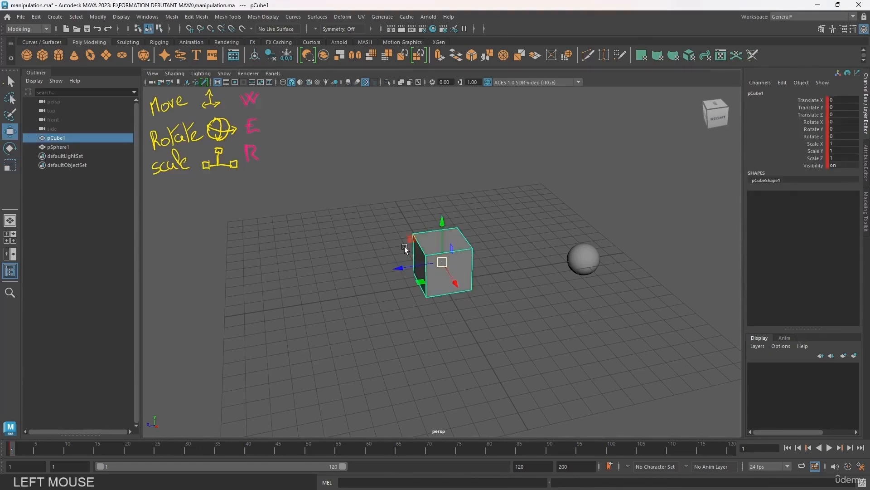
key(e)
key(w)
key(e)
key(w)
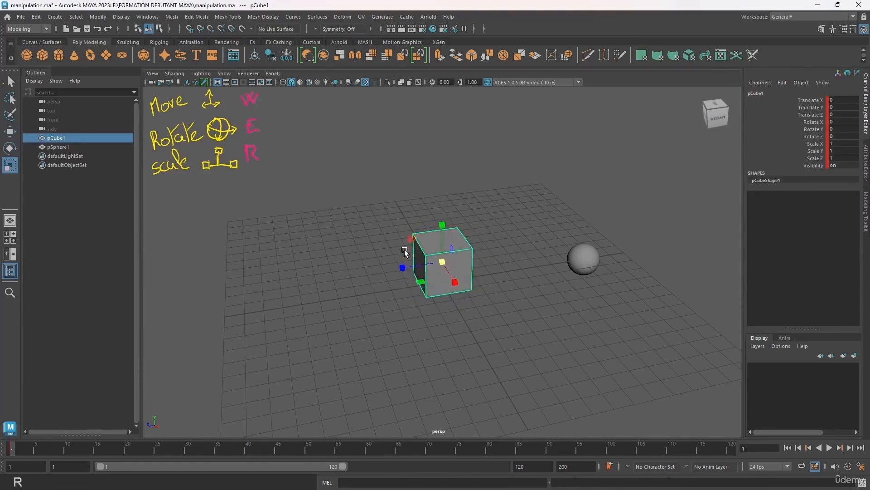
key(e)
key(w)
Clear the selection, select the cube again and change its active tool from Move to Rotate
click(372, 236)
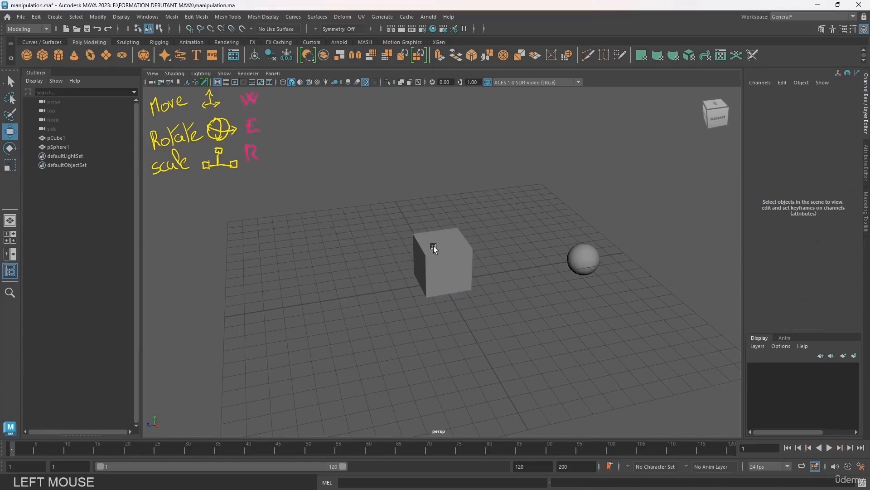
click(433, 246)
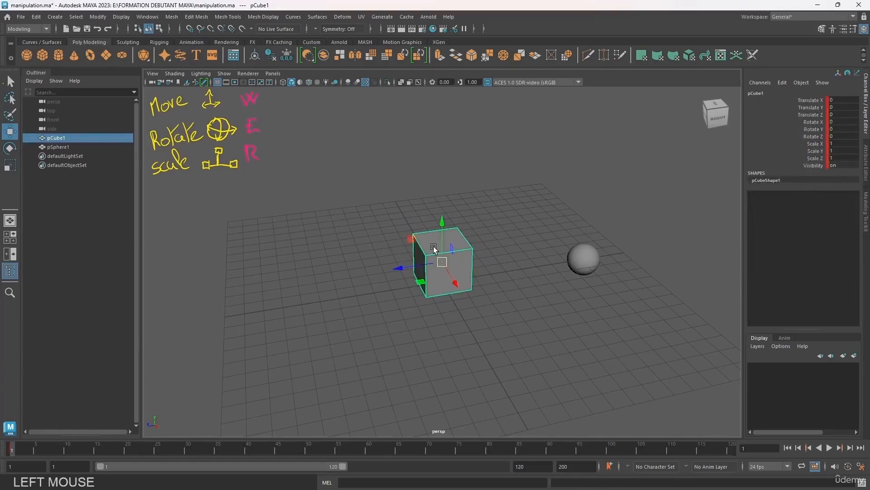
key(w)
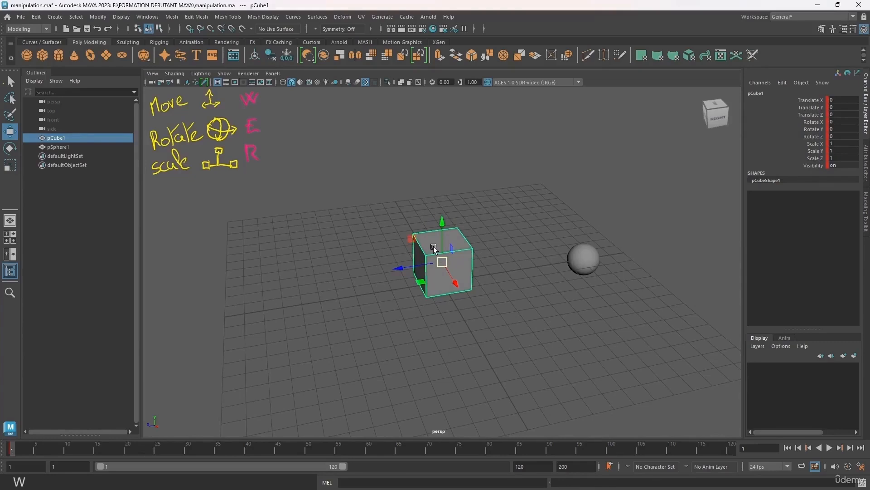
key(e)
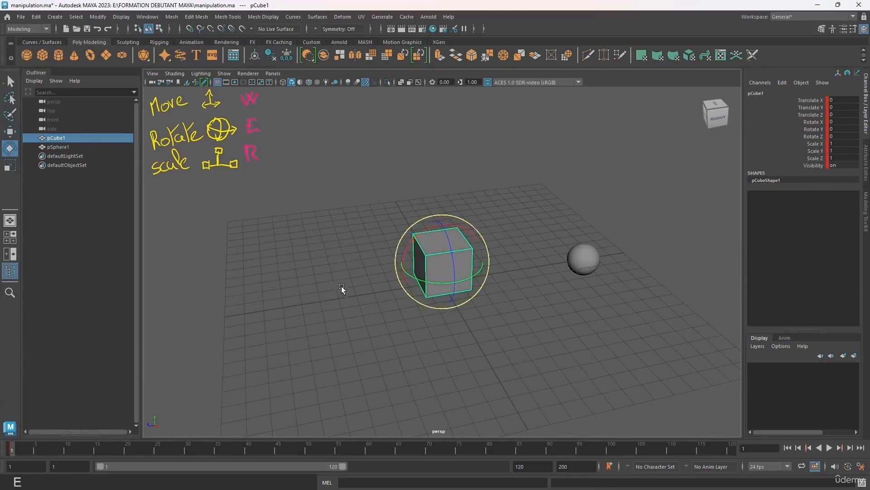
Try rotating the cube with the Rotate tool, first about X and then to about -119 degrees about Z, undoing each rotation
alt+right_drag(333, 249, 382, 265)
alt+drag(382, 264, 425, 232)
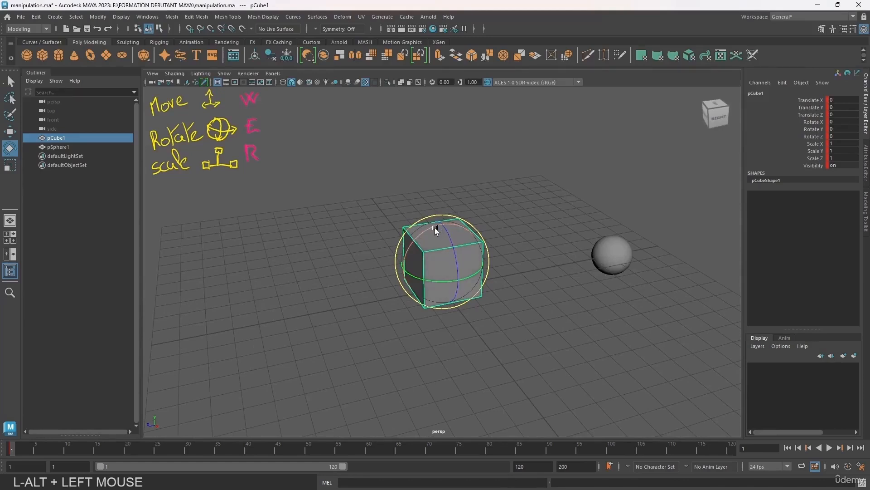
key(w)
key(e)
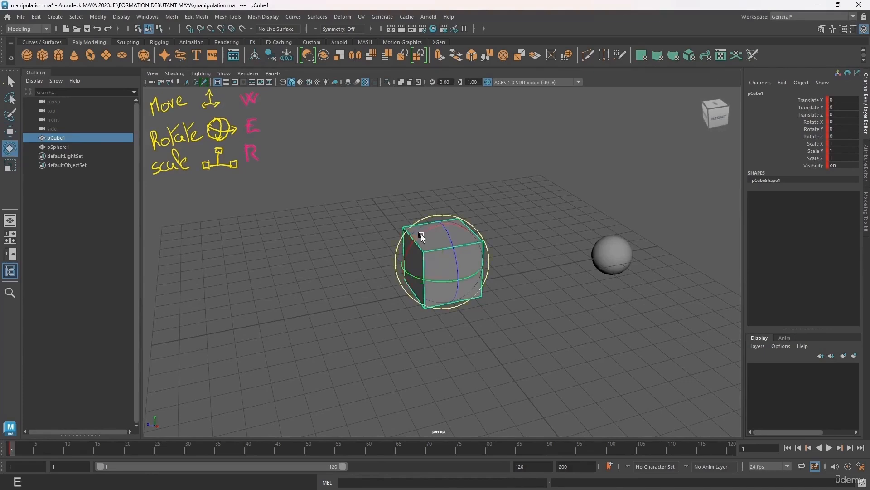
drag(428, 230, 407, 301)
key(ctrl+z)
drag(447, 230, 469, 292)
key(ctrl+z)
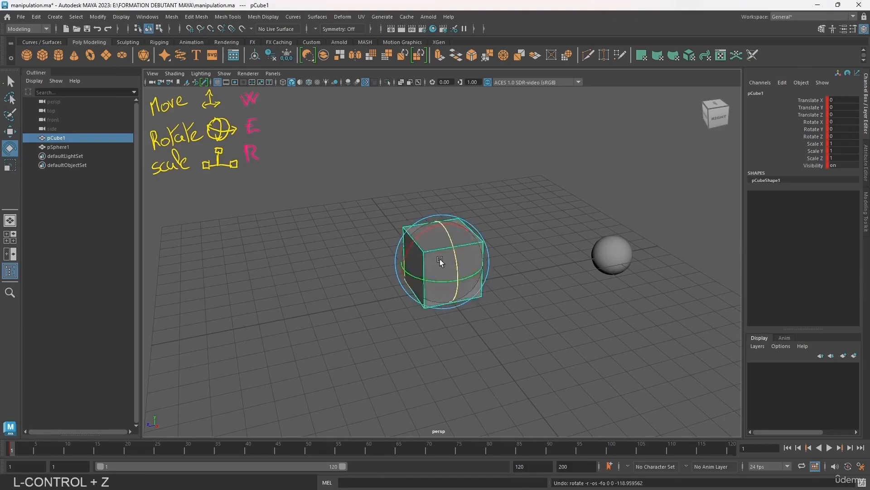
Undo the cube's most recent trial rotations
alt+drag(399, 279, 432, 292)
key(ctrl+z)
key(ctrl+z)
key(ctrl+z)
key(ctrl+z)
alt+right_drag(331, 268, 319, 268)
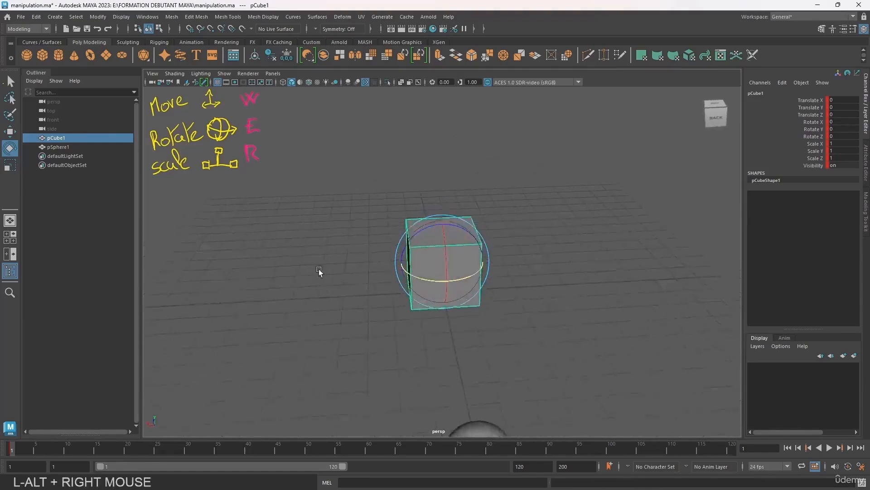
alt+drag(319, 268, 361, 271)
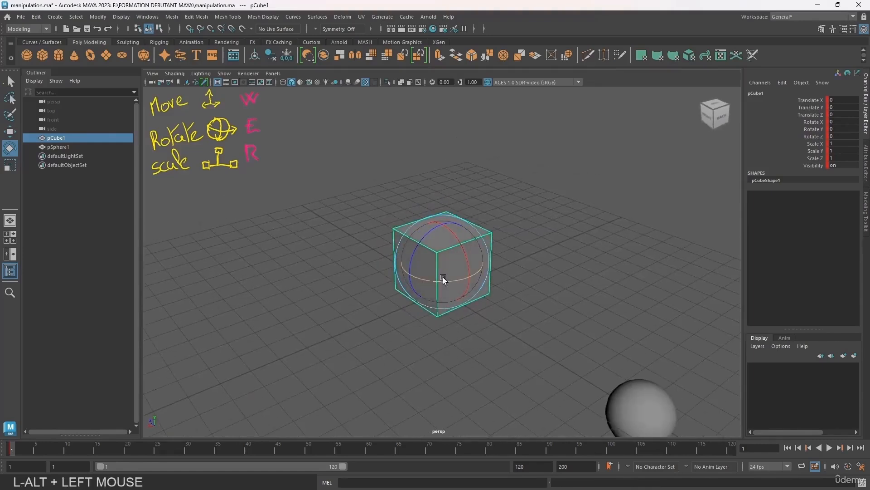
Rotate the cube about its Y axis to about -41 degrees, sketching a vertical yellow line labelled Y through it as an annotation
drag(416, 279, 428, 226)
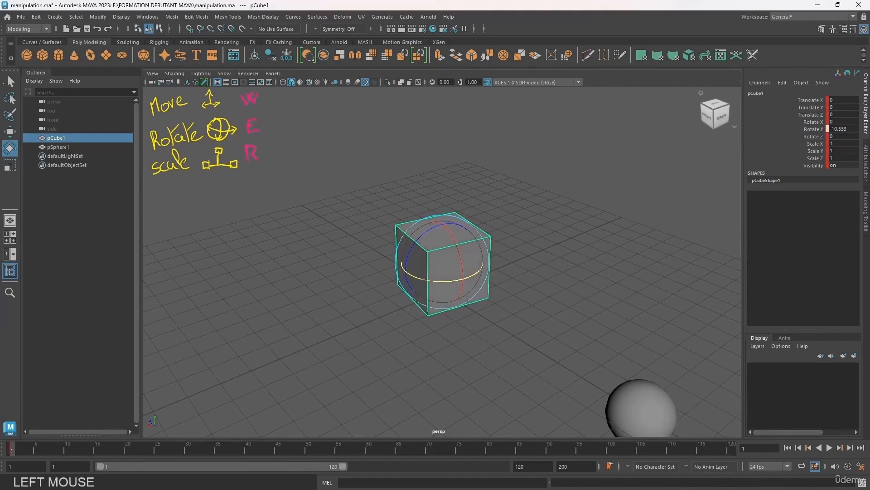
drag(437, 107, 458, 256)
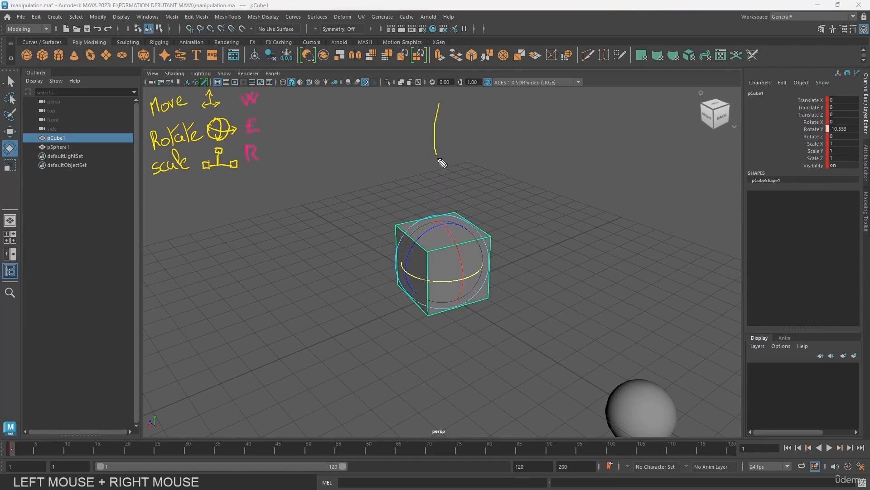
drag(452, 305, 444, 183)
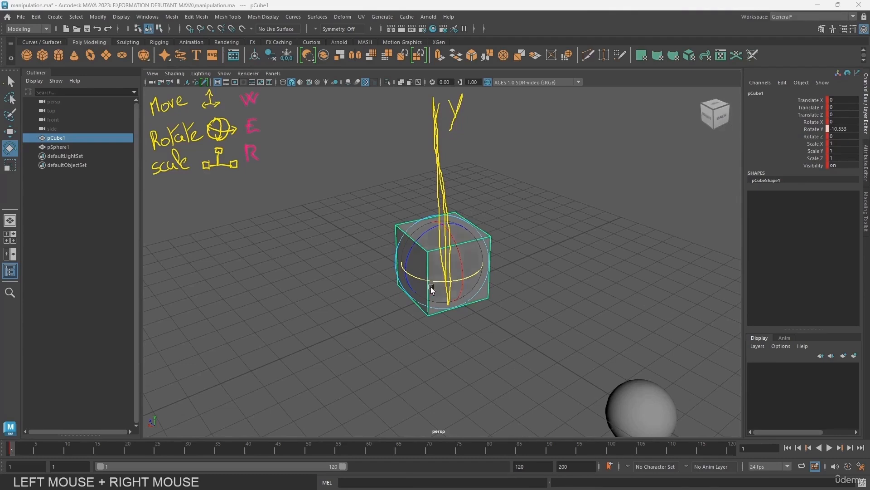
mouse_move(431, 291)
mouse_down()
mouse_move(421, 284)
mouse_move(469, 278)
mouse_move(406, 282)
mouse_move(442, 289)
mouse_up()
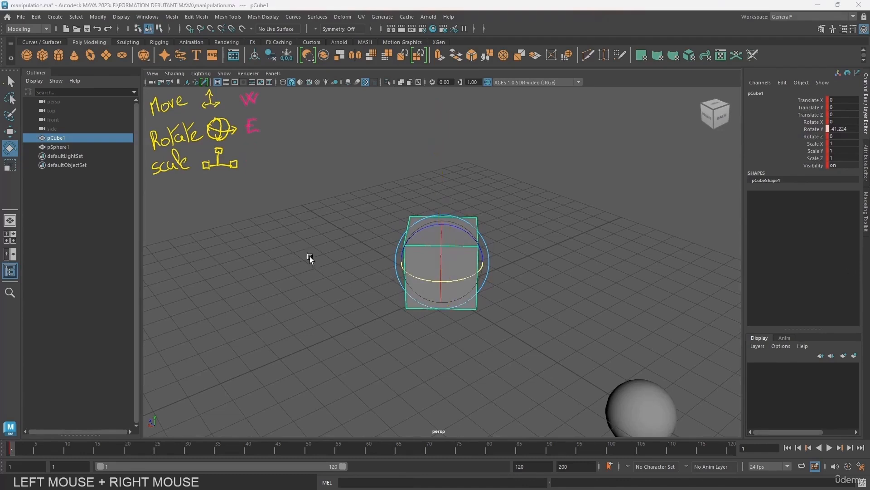
Try tilting the cube further on several axes, and undo all of its rotations
mouse_move(445, 271)
mouse_down()
mouse_move(418, 249)
mouse_move(408, 272)
mouse_up()
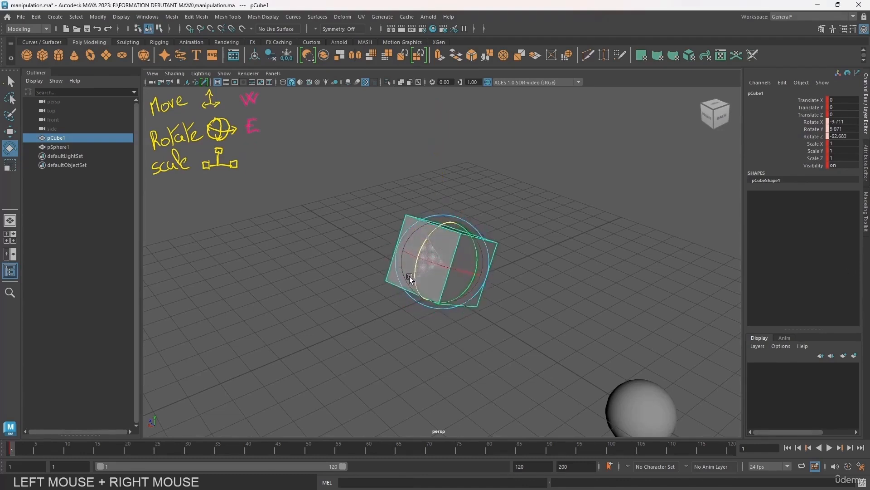
key(ctrl+z)
key(ctrl+z)
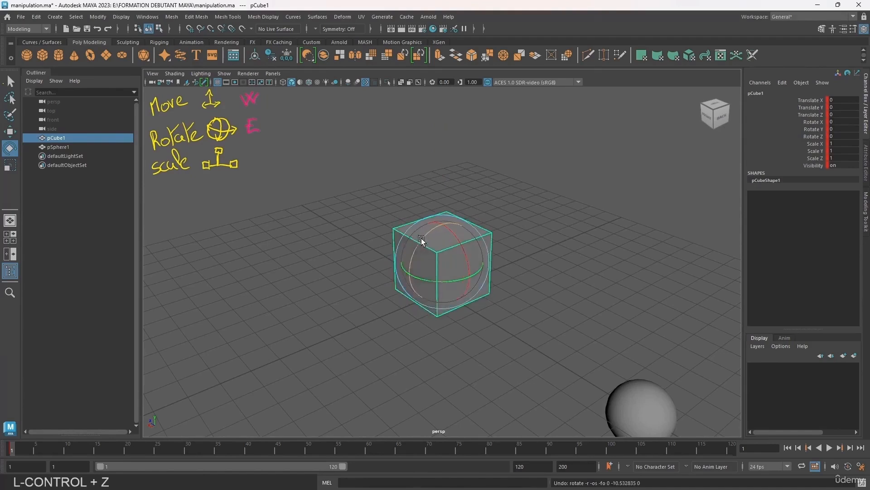
Try rotating the cube to about -31 degrees about Z and make a second trial rotation, undoing each one
drag(422, 237, 407, 254)
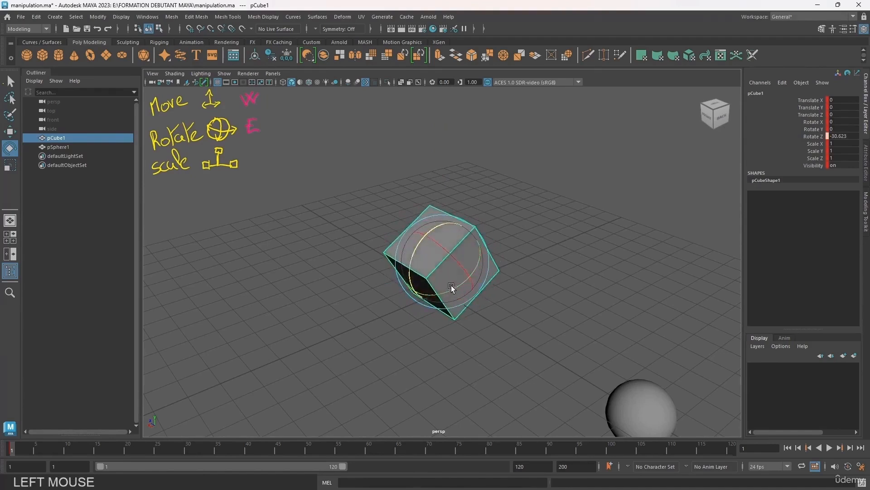
key(ctrl+z)
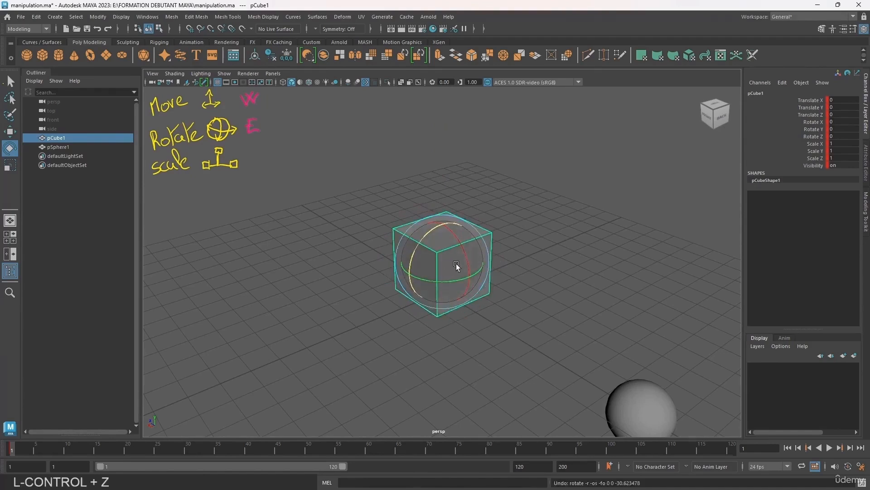
mouse_move(460, 256)
mouse_down()
mouse_move(470, 277)
mouse_move(457, 248)
mouse_up()
key(ctrl+z)
Rotate the cube freely on all axes, to about 212 degrees in X, 40 in Y and 146 in Z
drag(426, 233, 481, 289)
drag(423, 241, 466, 293)
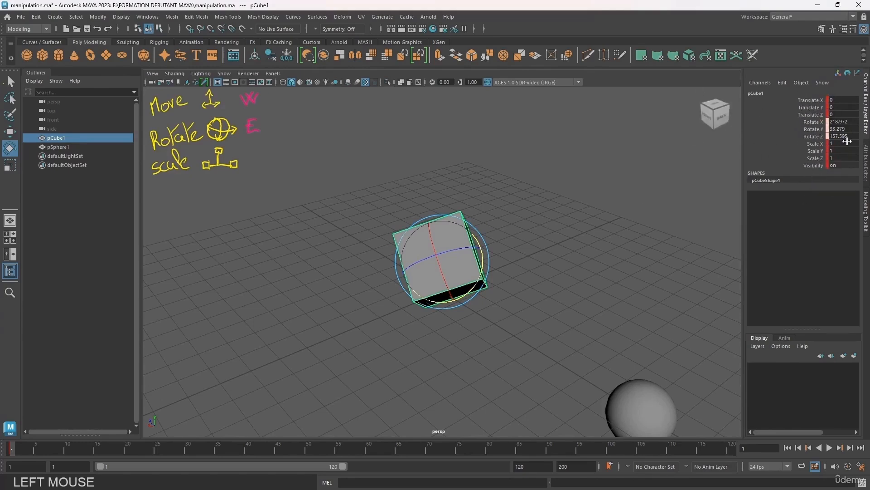
drag(447, 254, 458, 248)
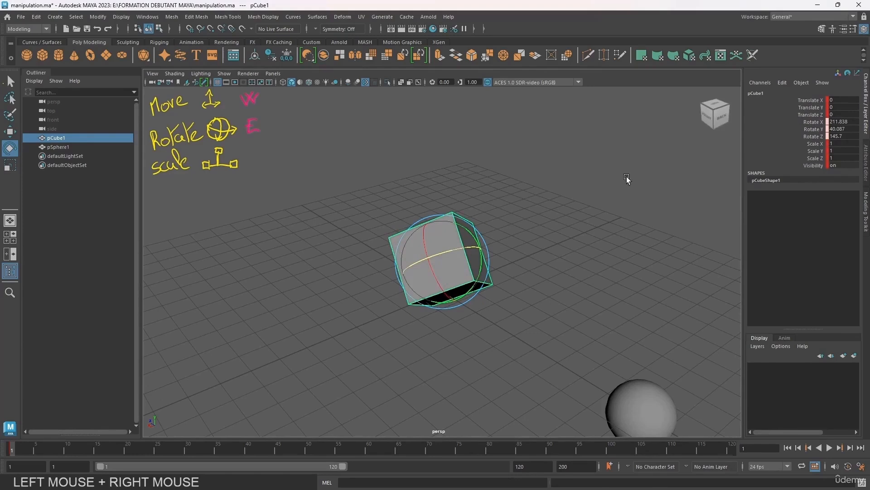
Reset the cube's Rotate X, Rotate Y and Rotate Z values to 0
click(841, 122)
text(0)
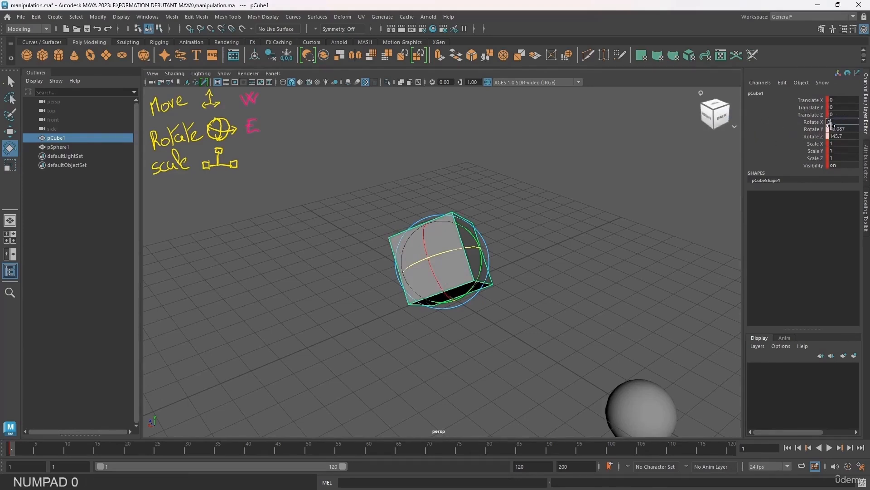
click(842, 128)
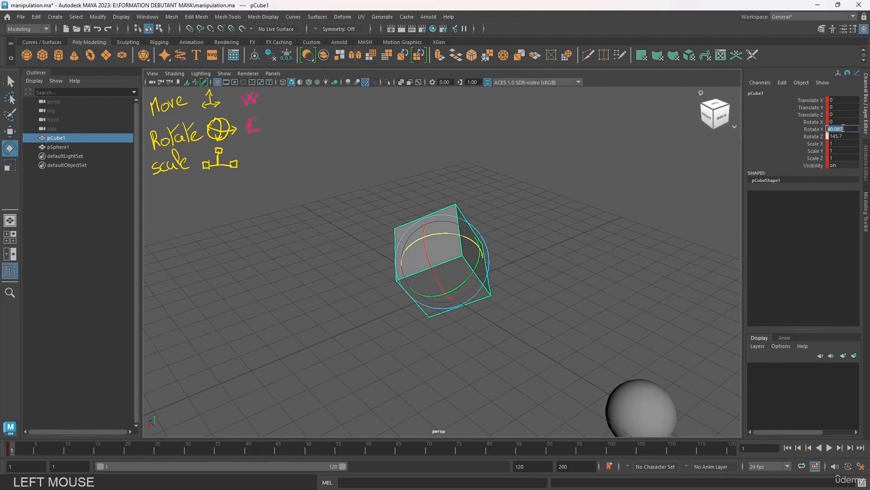
text(0)
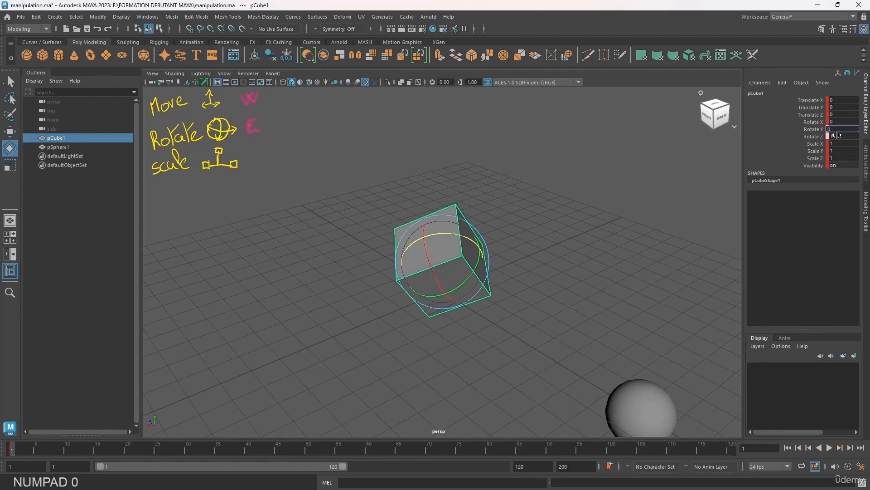
click(836, 135)
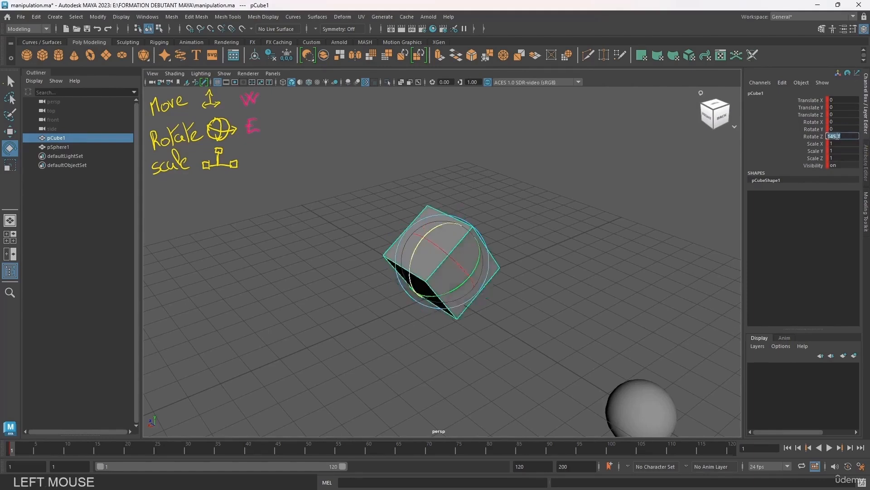
text(0)
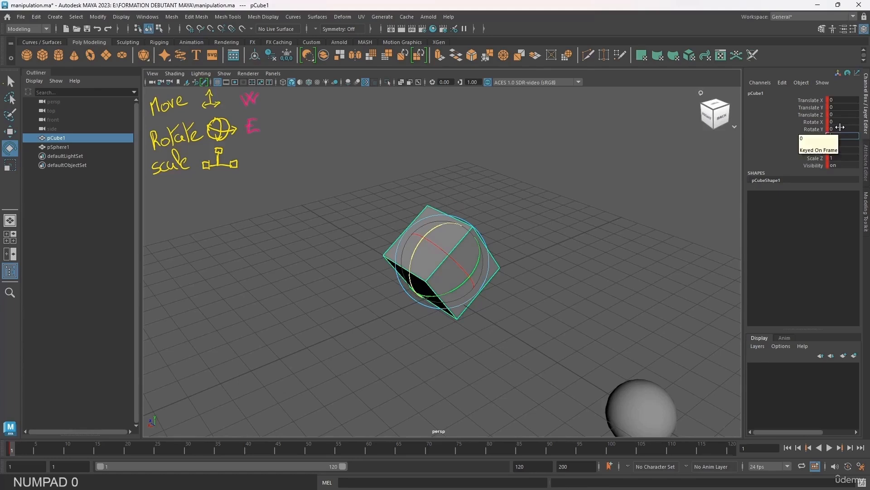
click(845, 122)
text(0)
key(Return)
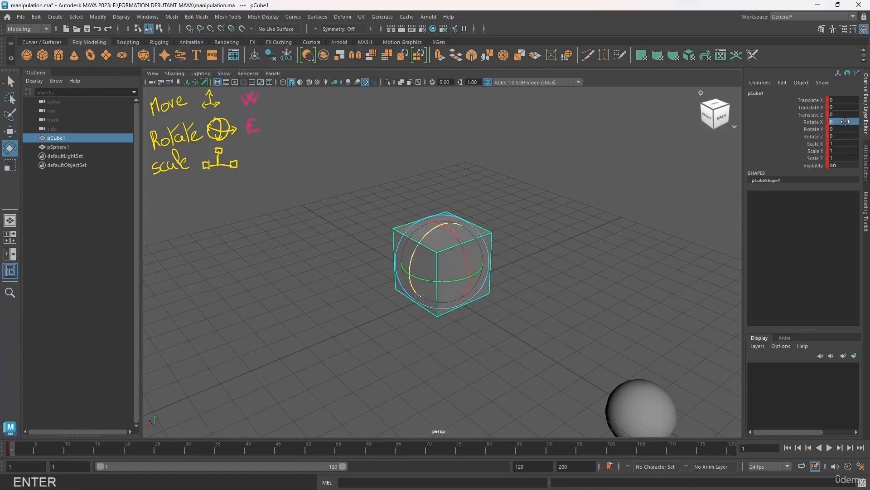
Deselect and reselect the cube, and rotate it arbitrarily on all three axes, to about 24 degrees in Y and -827 in Z
click(499, 197)
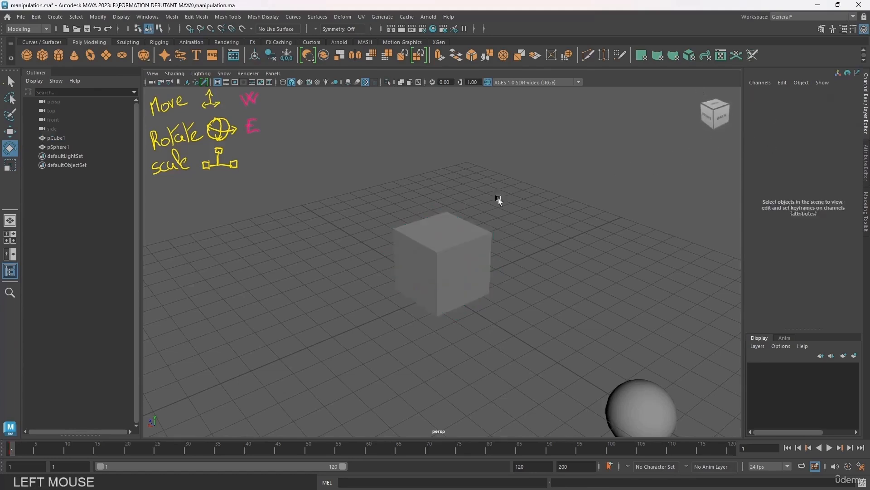
click(433, 235)
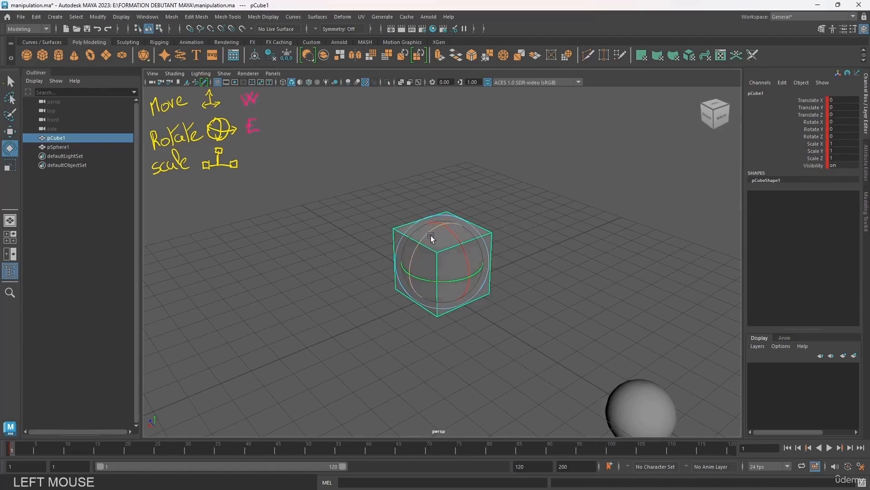
drag(430, 235, 628, 224)
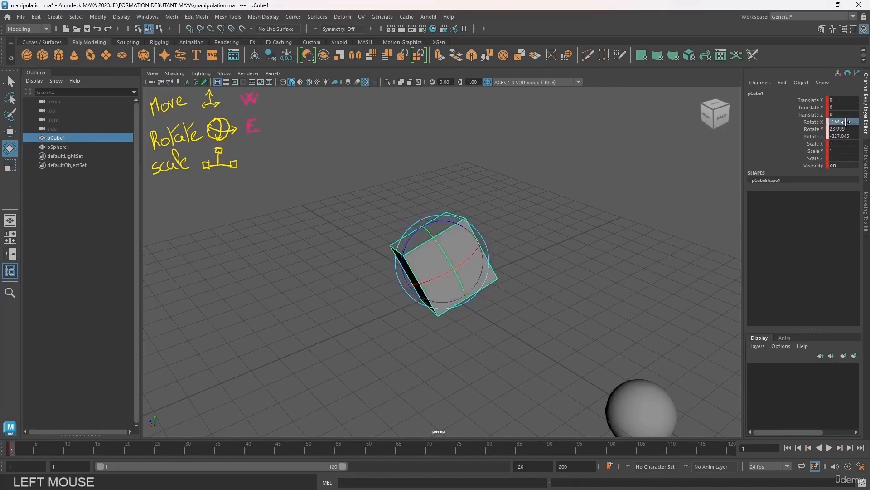
Enter 0 for the cube's Rotate X, Y and Z values again and clear the selection
text(0)
click(841, 129)
text(0)
click(841, 137)
text(0)
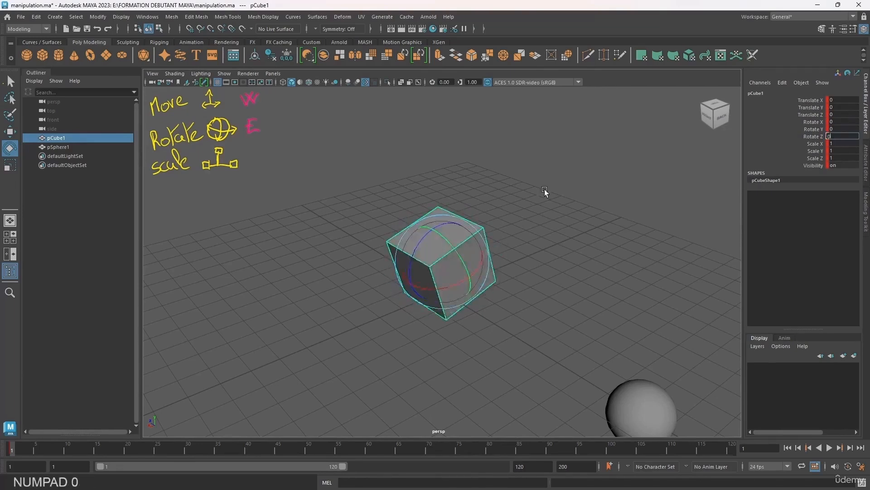
click(442, 192)
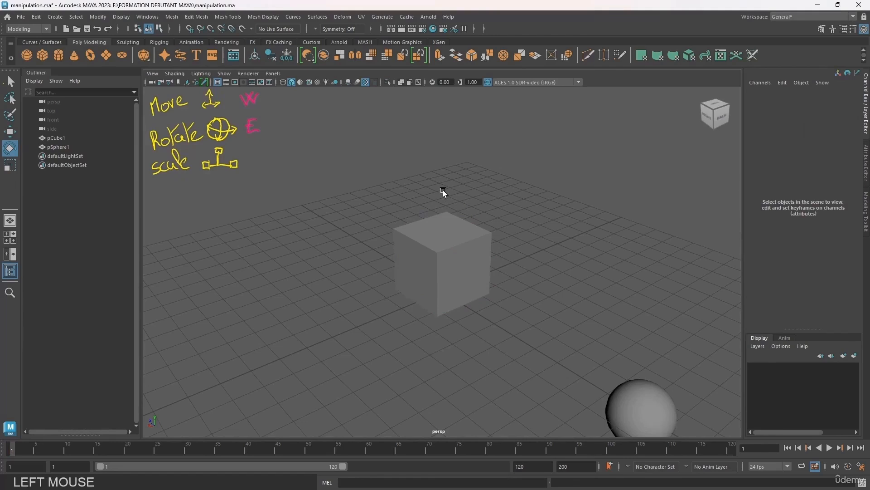
Select the cube again and activate the Scale tool on it
click(445, 241)
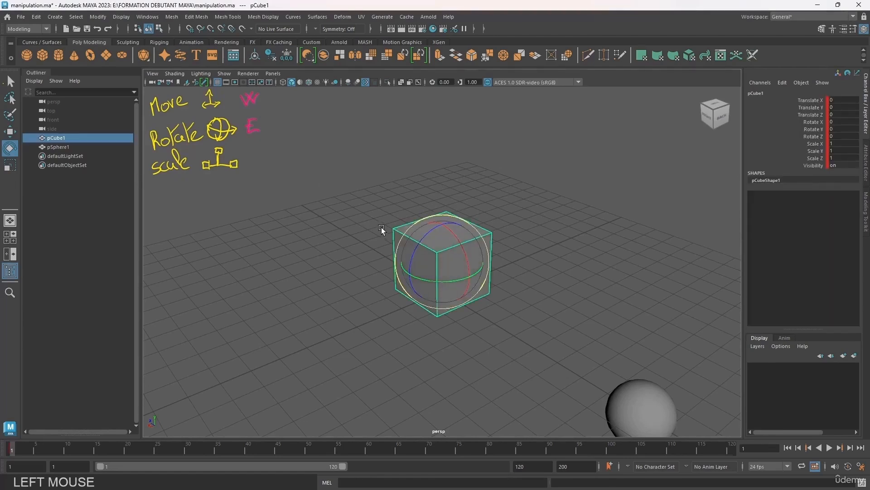
key(r)
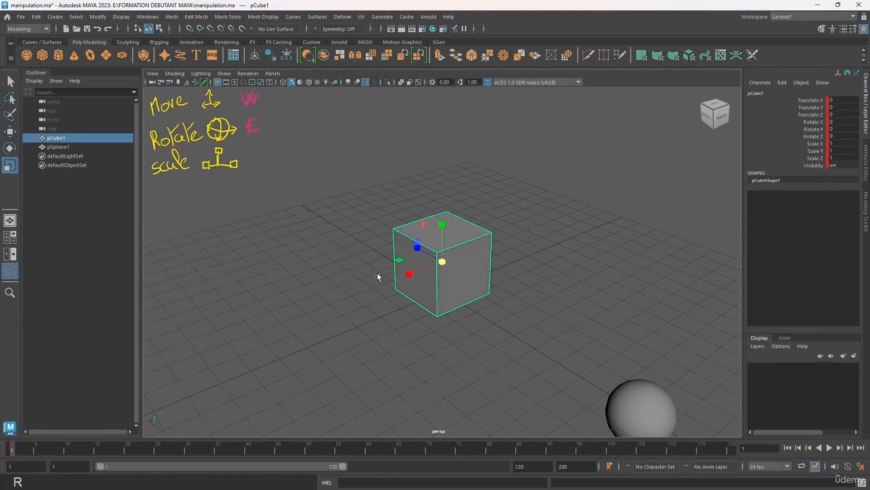
mouse_move(487, 281)
alt+mouse_down()
mouse_move(467, 309)
mouse_move(444, 301)
mouse_move(606, 297)
mouse_move(526, 305)
mouse_move(473, 290)
alt+mouse_up()
Try stretching the cube to about 4.7 along X, then along Z, and to about 3.7 along Y alone, undoing the scaling
drag(415, 277, 372, 319)
key(ctrl+z)
drag(413, 275, 298, 356)
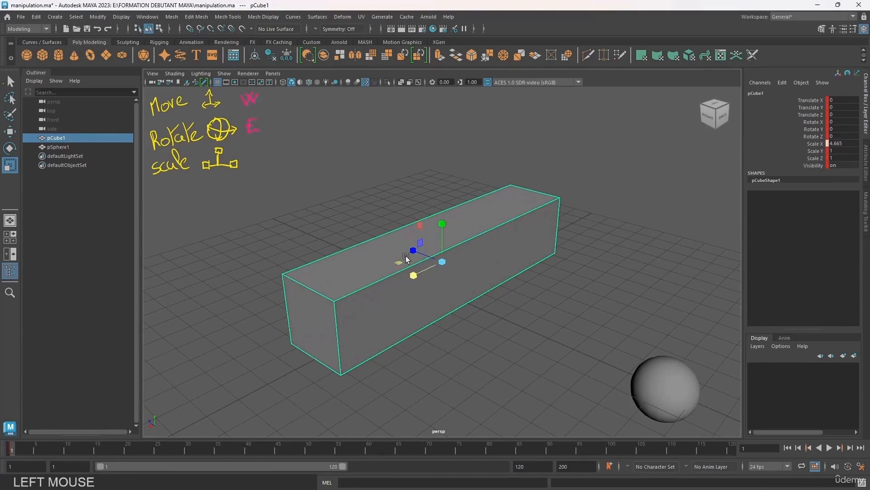
drag(414, 252, 335, 233)
key(ctrl+z)
key(ctrl+z)
key(ctrl+z)
drag(444, 227, 453, 122)
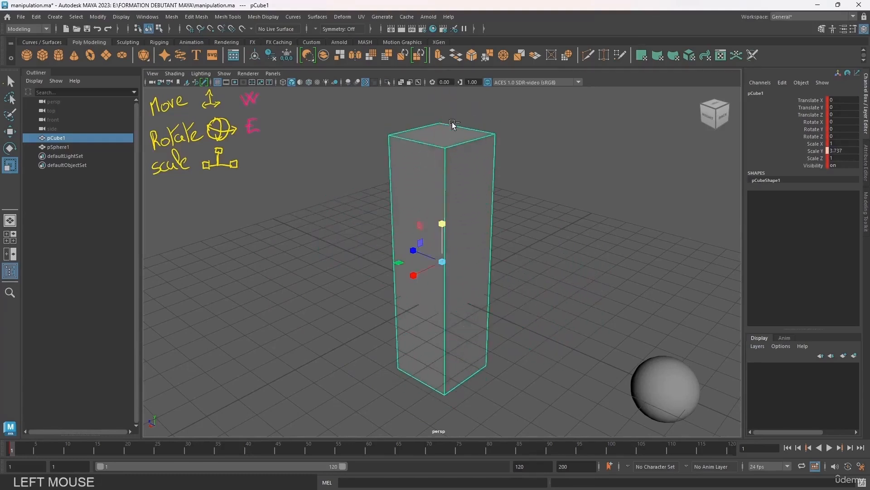
key(ctrl+z)
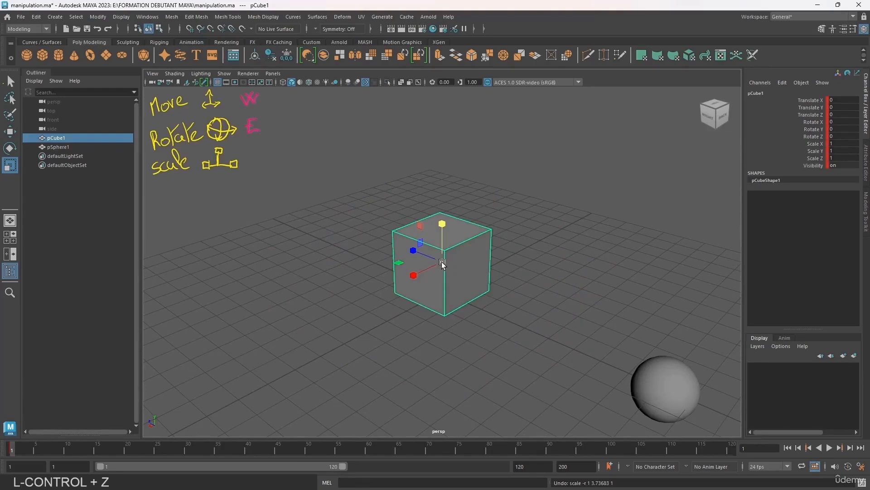
Enlarge the cube uniformly to a scale of about 2.5 and stretch it along X to about 5.2
mouse_move(442, 262)
mouse_down()
mouse_move(685, 283)
mouse_move(531, 292)
mouse_move(419, 279)
mouse_move(452, 271)
mouse_up()
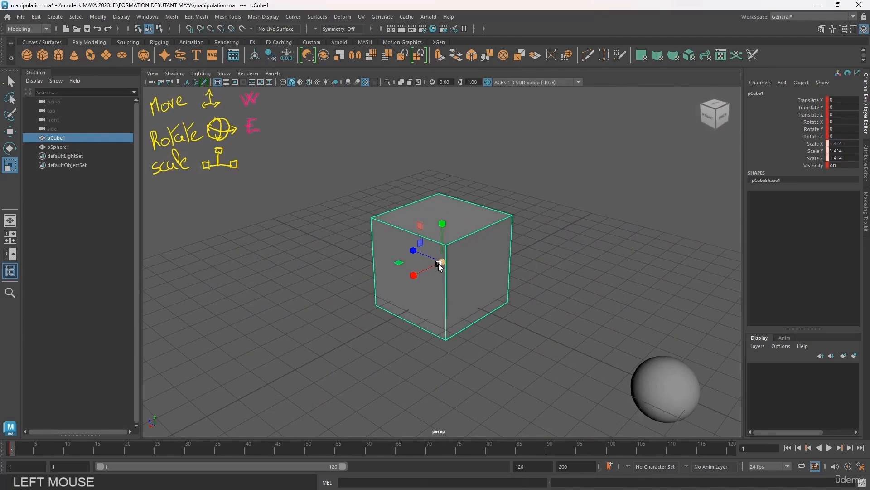
drag(439, 263, 499, 245)
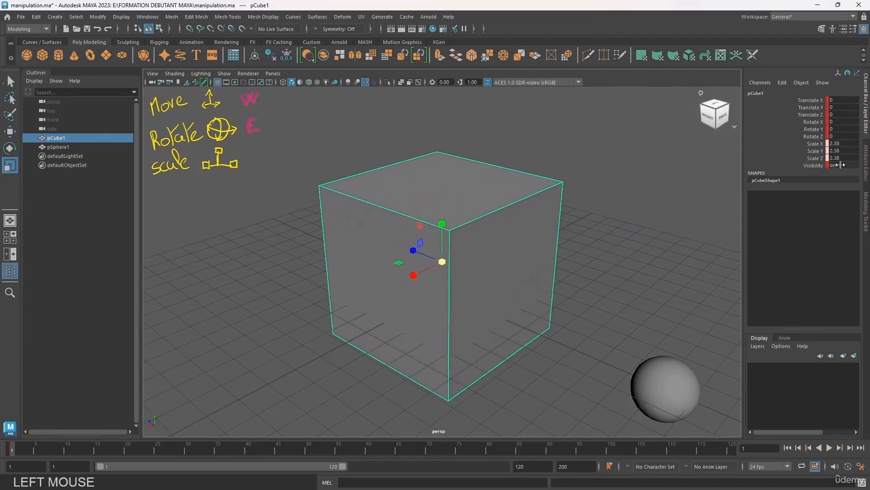
drag(442, 264, 411, 282)
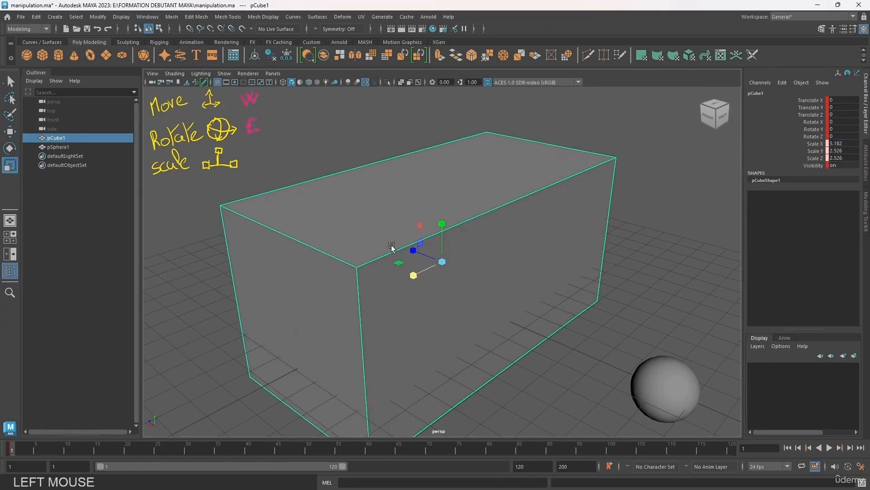
Scale the cube along Z and Y, and shrink it proportionally to about 0.55 in X, 0.57 in Y and 0.45 in Z
drag(413, 250, 383, 247)
drag(442, 223, 443, 178)
drag(443, 259, 181, 299)
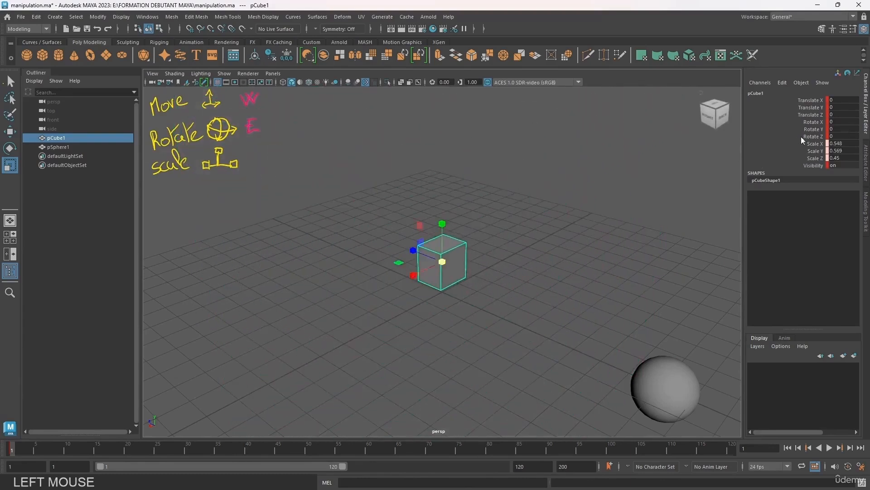
Shrink the cube proportionally to about 0.48, 0.49 and 0.39 in X, Y and Z, and set all three scale values to 0
drag(443, 261, 404, 249)
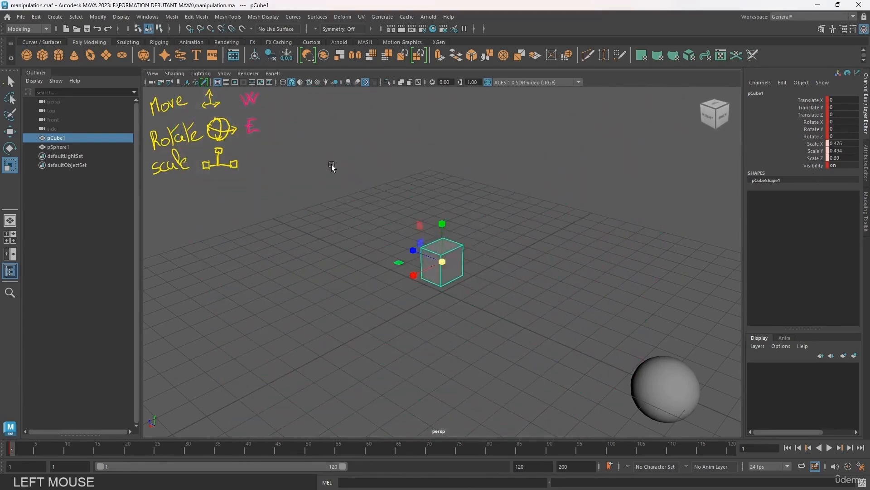
drag(843, 143, 843, 159)
text(0)
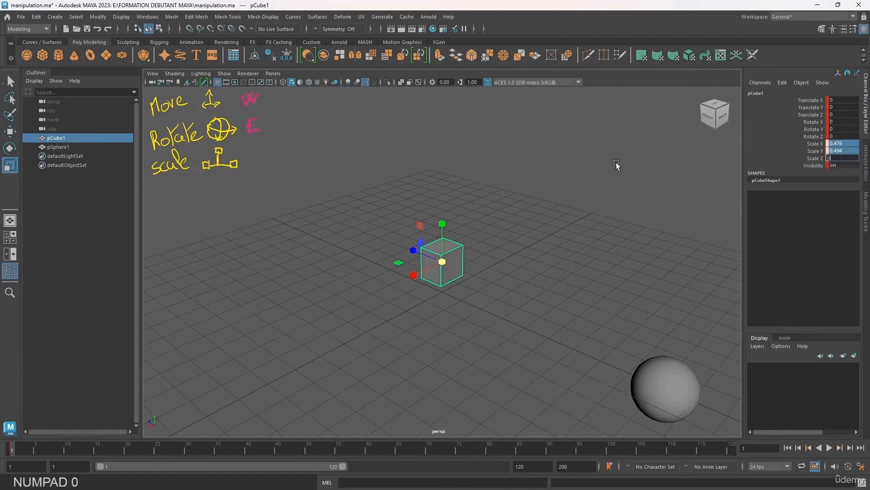
key(Return)
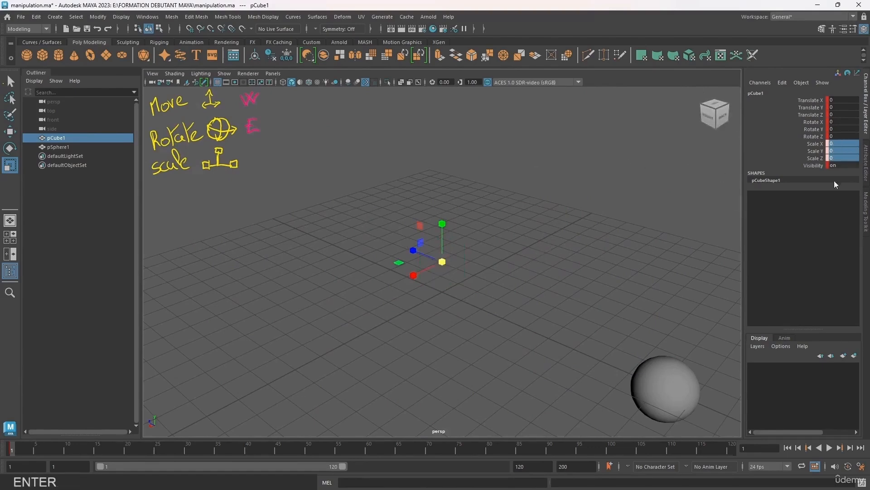
Reset the cube's X, Y and Z scale values to 1 together
click(832, 158)
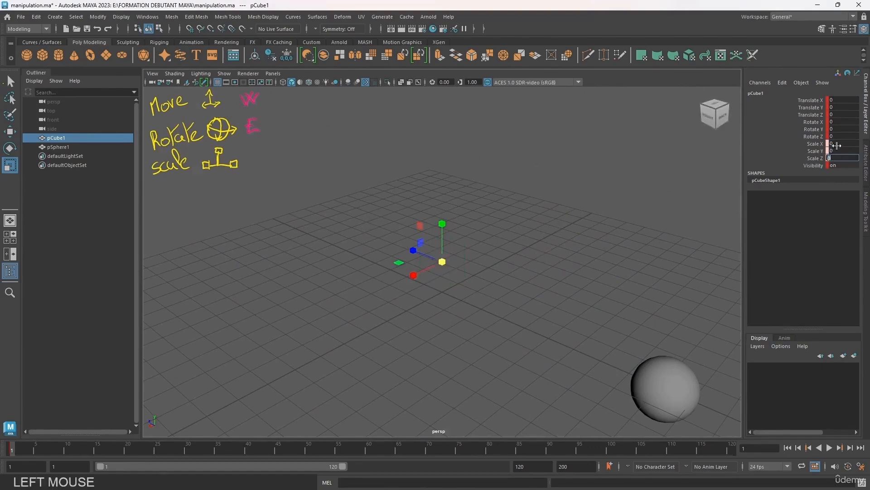
drag(837, 144, 833, 158)
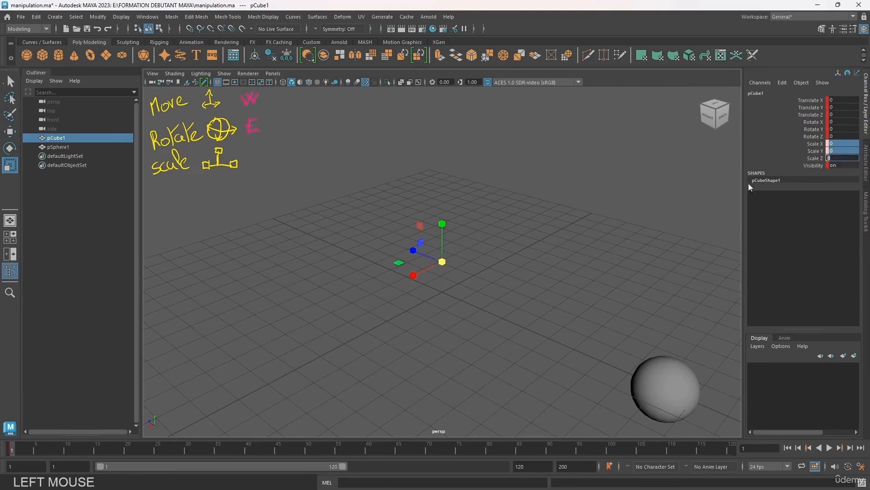
text(1)
key(Return)
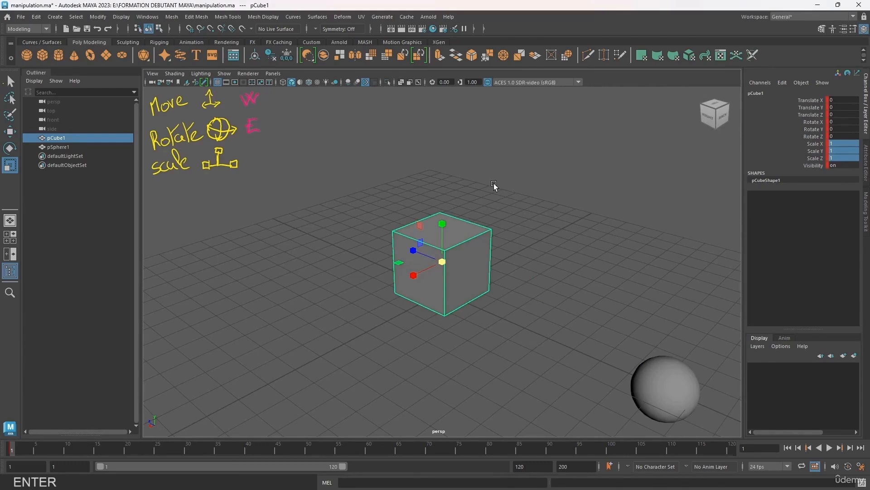
Activate the Move tool and reselect the cube
key(w)
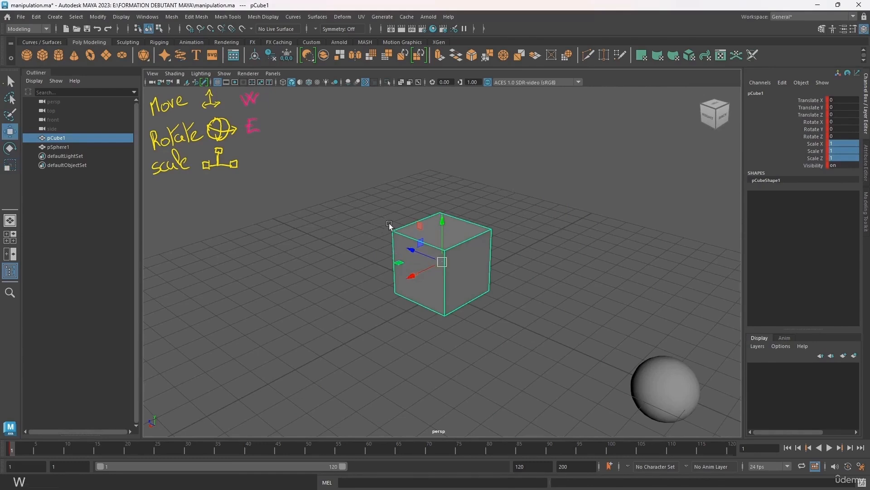
click(674, 186)
click(459, 236)
alt+right_drag(351, 229, 371, 238)
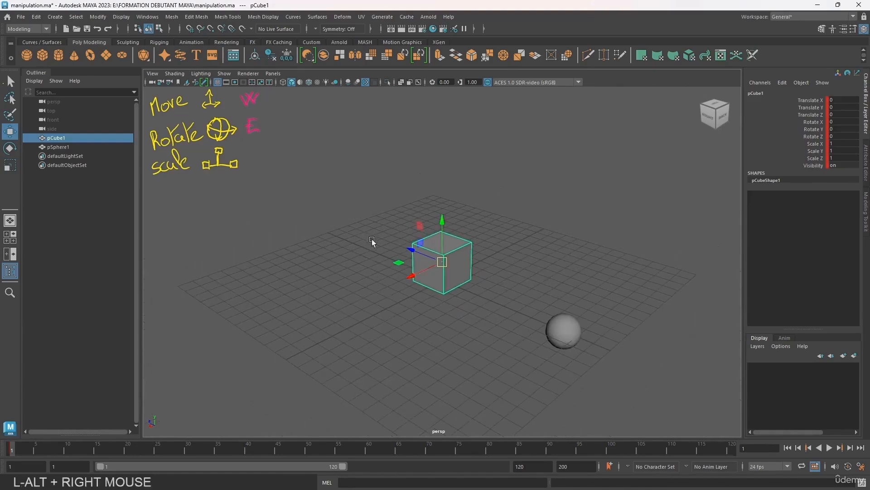
alt+drag(417, 257, 482, 290)
Stretch the cube along Z to a scale of about 2.7 and raise it to about 4.7 in Y
key(e)
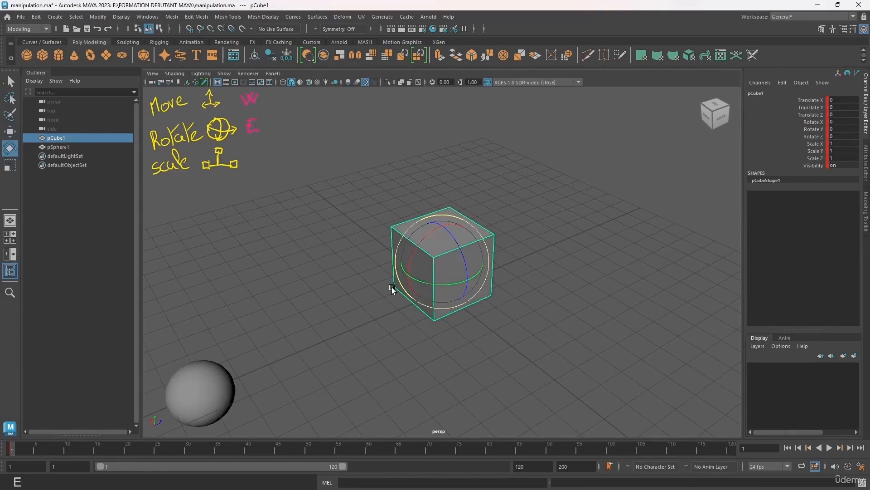
key(r)
key(w)
key(r)
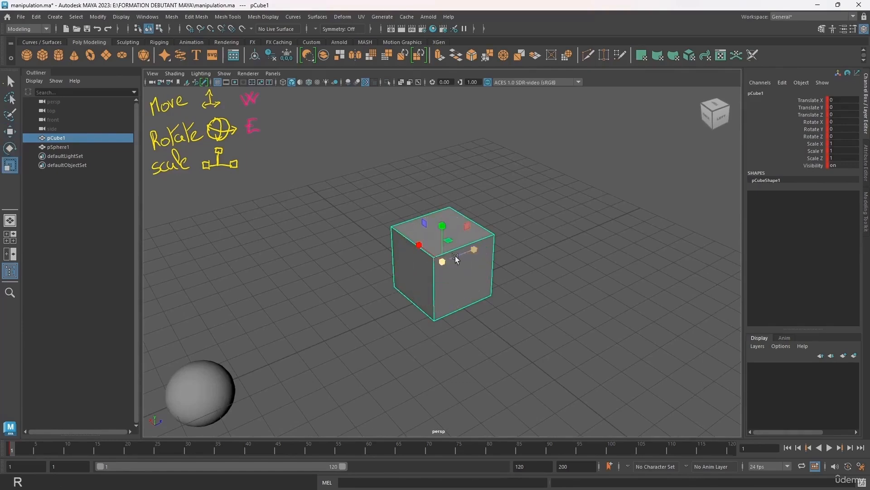
drag(456, 258, 385, 259)
key(w)
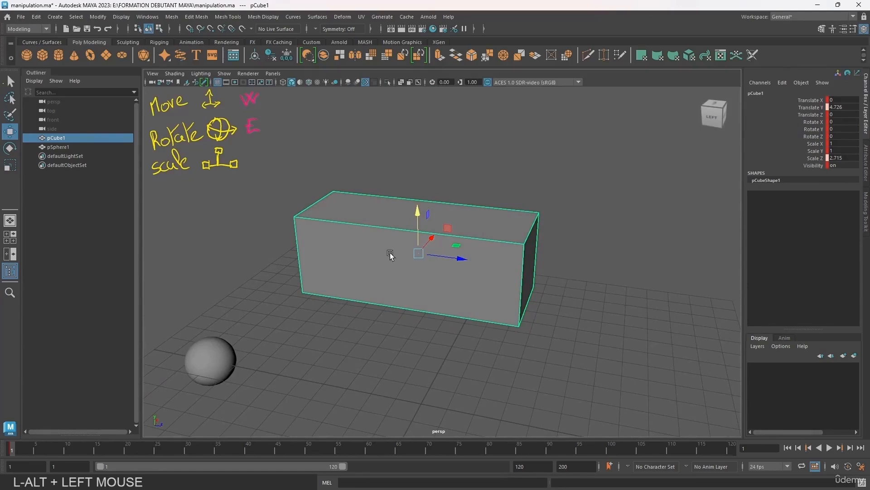
Rotate the stretched cube freely to about 50.7, -38.4 and 26.8 degrees in X, Y and Z, and shift it along X
key(e)
drag(447, 213, 365, 307)
key(w)
drag(410, 247, 394, 257)
Scale the tilted box up to about 1.77 in X and Y and 4.79 in Z
key(r)
key(w)
alt+drag(429, 293, 374, 297)
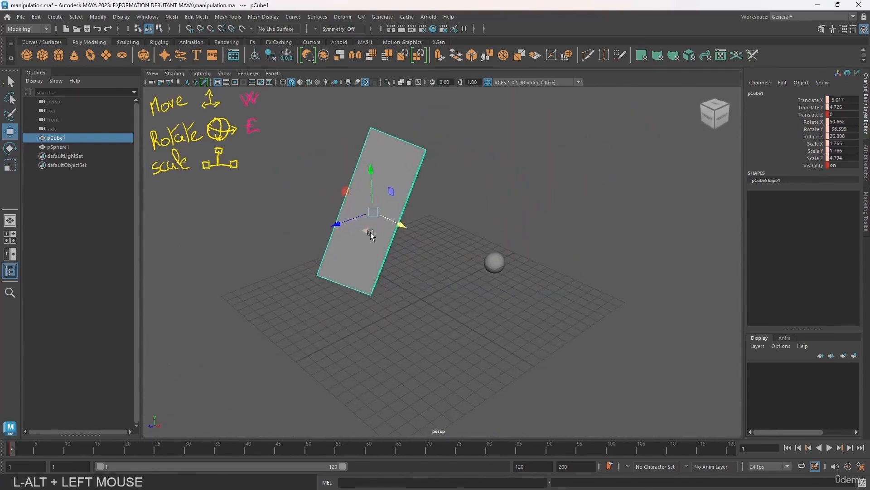
Move the box to about 3.9, 3.8, -6.4 and thin it to a scale of about 0.67 in X and Y and 4.49 in Z
drag(337, 224, 427, 191)
alt+drag(281, 218, 444, 293)
key(r)
key(w)
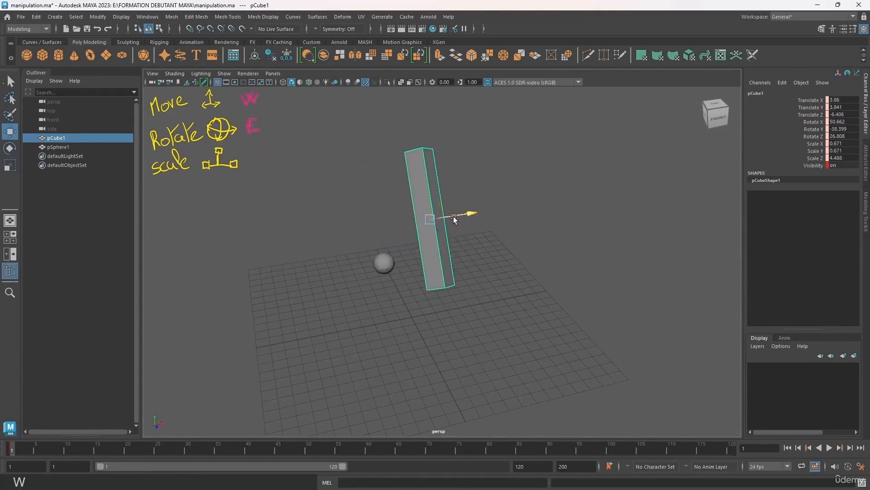
Move the thin box along X to about -2.5 and rotate it to about 84.5, -65.2 and 5.8 degrees
drag(453, 216, 374, 244)
key(e)
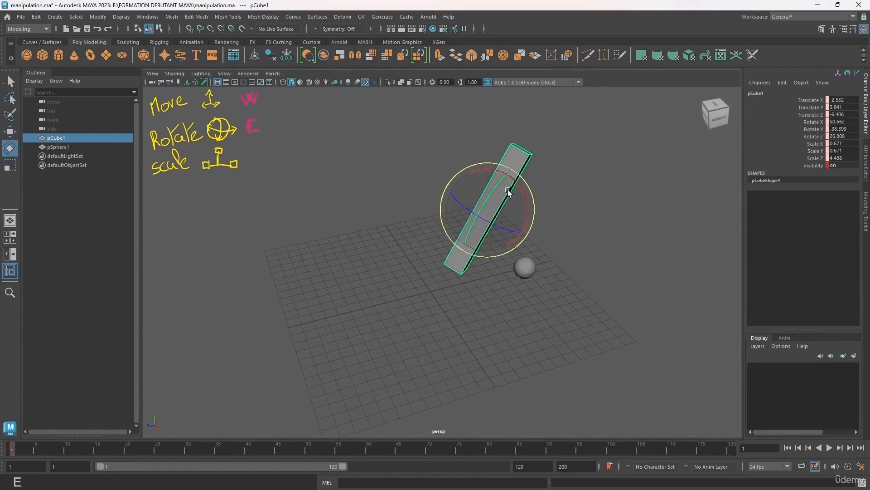
drag(508, 189, 415, 330)
Shrink the box to about 0.22 in X and Y and 1.44 in Z, and position it on the sphere at about 0.17, 0.28, -8.8
key(w)
key(r)
key(f)
key(w)
drag(376, 296, 376, 343)
key(f)
click(381, 335)
click(425, 273)
alt+drag(309, 288, 414, 251)
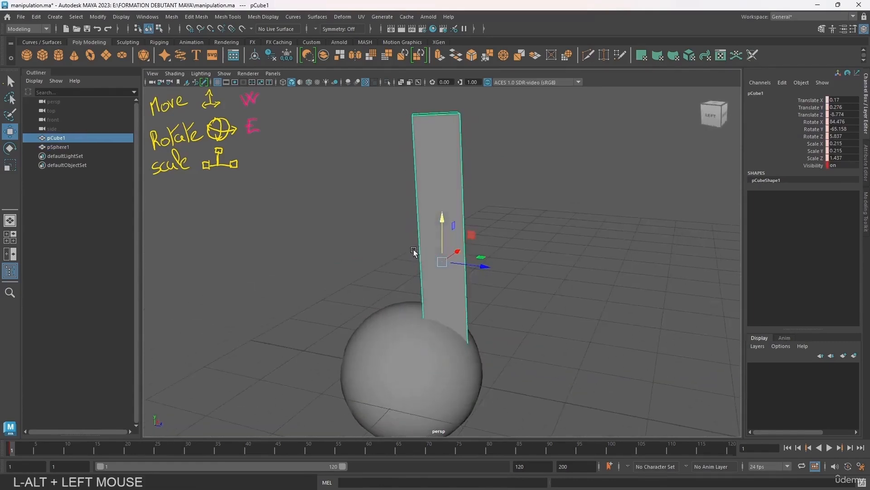
Rotate the column to about 86.3, -92.3 and 3.4 degrees and center it over the sphere at about X 0 and Z -9.2
key(e)
drag(460, 220, 332, 302)
key(w)
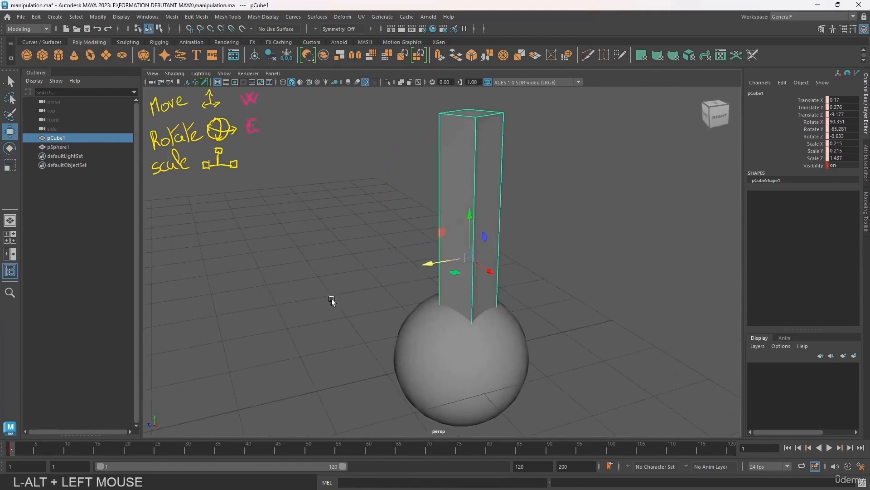
drag(479, 275, 465, 274)
key(e)
click(322, 249)
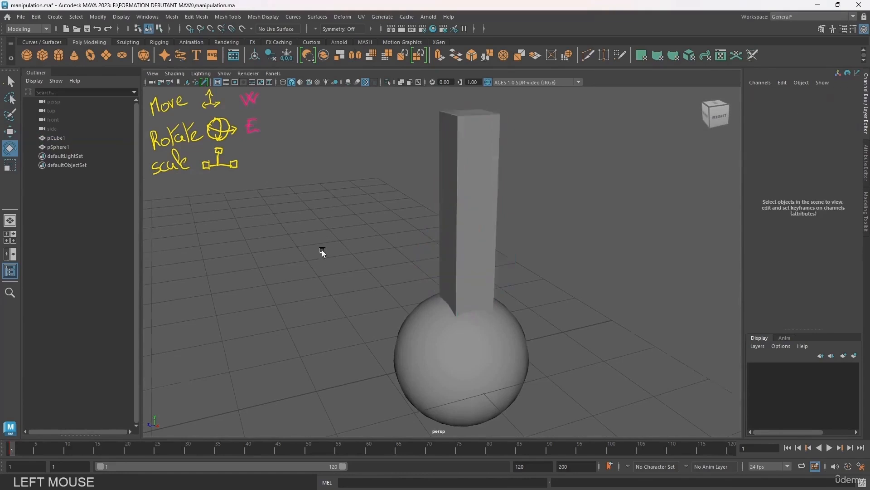
Reselect the column and nudge it to about 0.03 in X above the sphere
scroll(322, 249, down, 10)
alt+drag(282, 322, 492, 322)
scroll(420, 293, up, 10)
alt+drag(419, 293, 354, 317)
click(444, 246)
key(w)
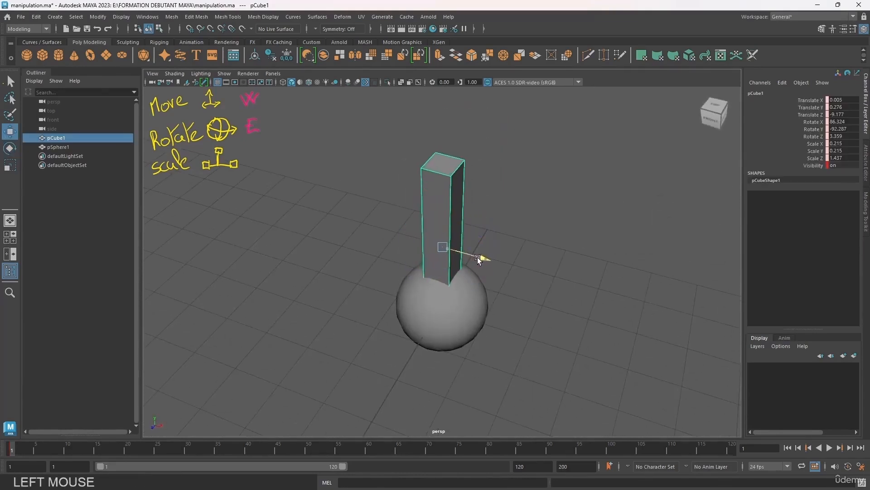
drag(477, 257, 361, 254)
Turn on the wireframe overlay for shaded objects, nudge the column slightly along Z and deselect it
click(308, 82)
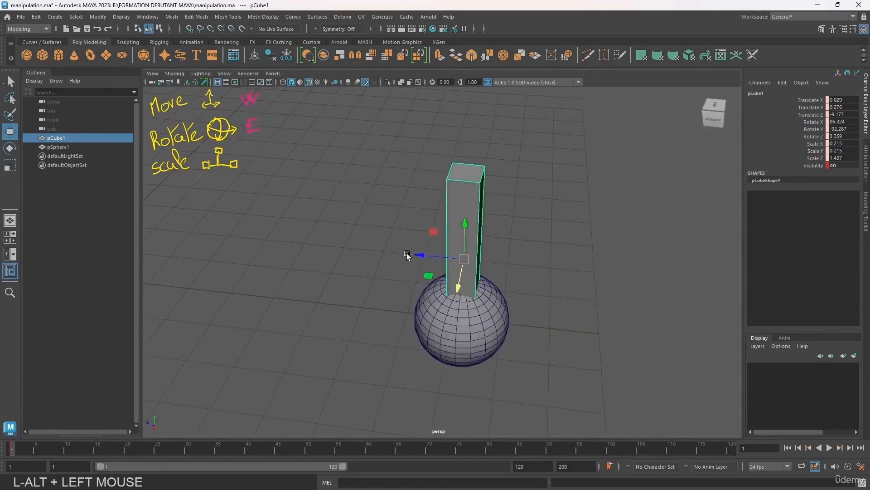
drag(427, 255, 423, 254)
click(356, 266)
Turn off the wireframe overlay on the shaded column and sphere
scroll(355, 265, down, 5)
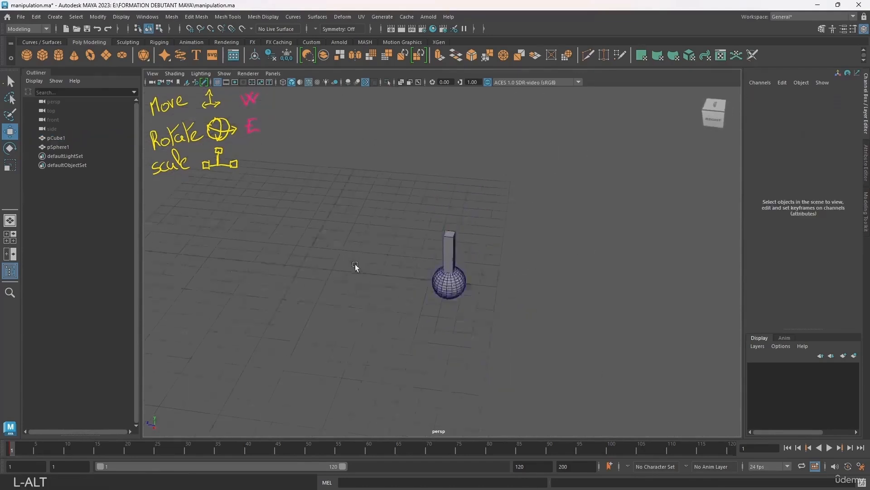
alt+drag(355, 266, 634, 241)
scroll(635, 241, down, 5)
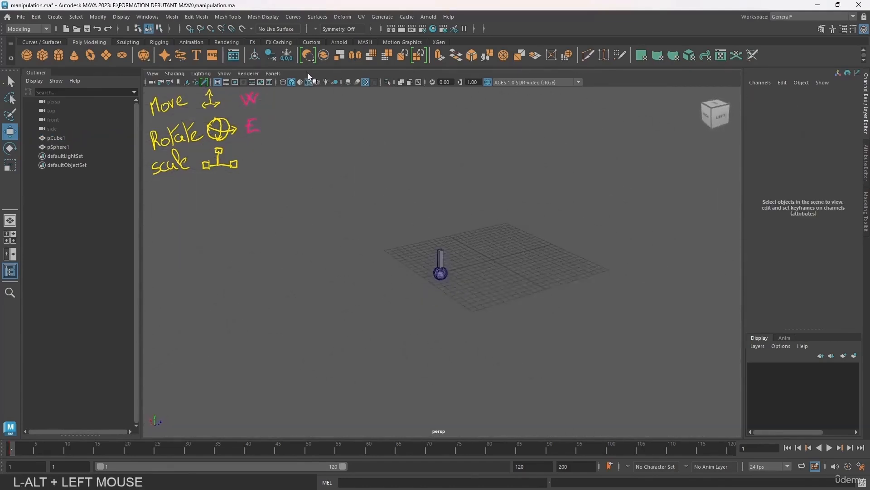
click(309, 82)
mouse_move(379, 179)
alt+mouse_down()
mouse_move(443, 283)
mouse_move(340, 237)
mouse_move(336, 284)
mouse_move(374, 281)
alt+mouse_up()
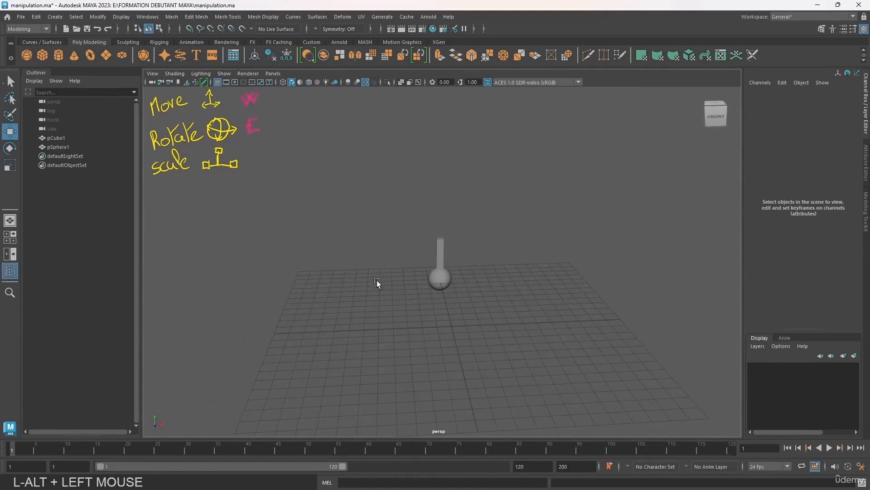
Begin handwriting a letter beside the scale sketch in the on-screen notes
click(869, 116)
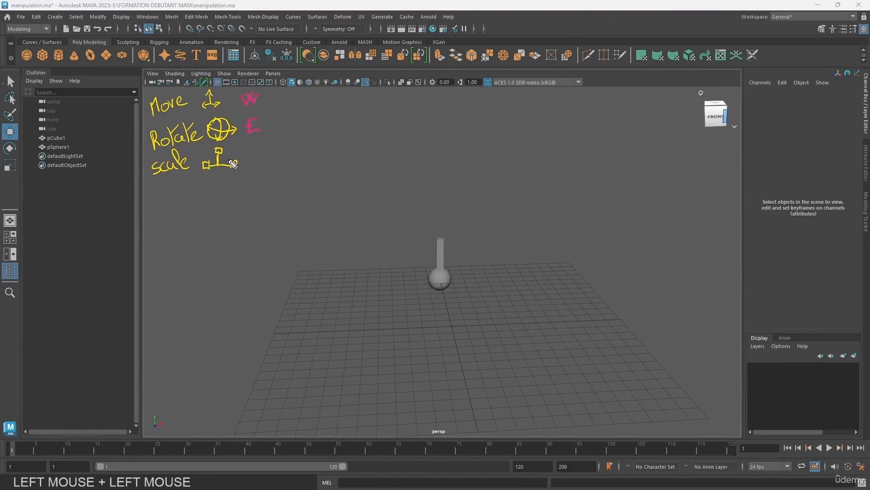
drag(248, 149, 248, 154)
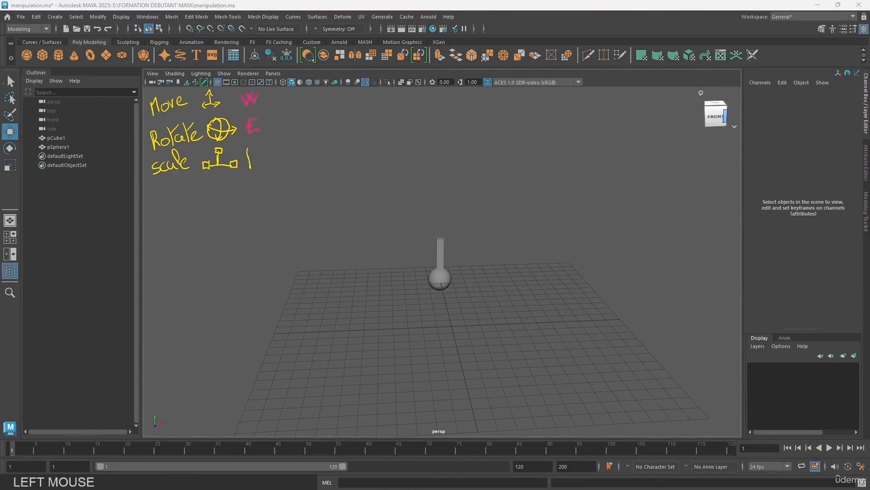